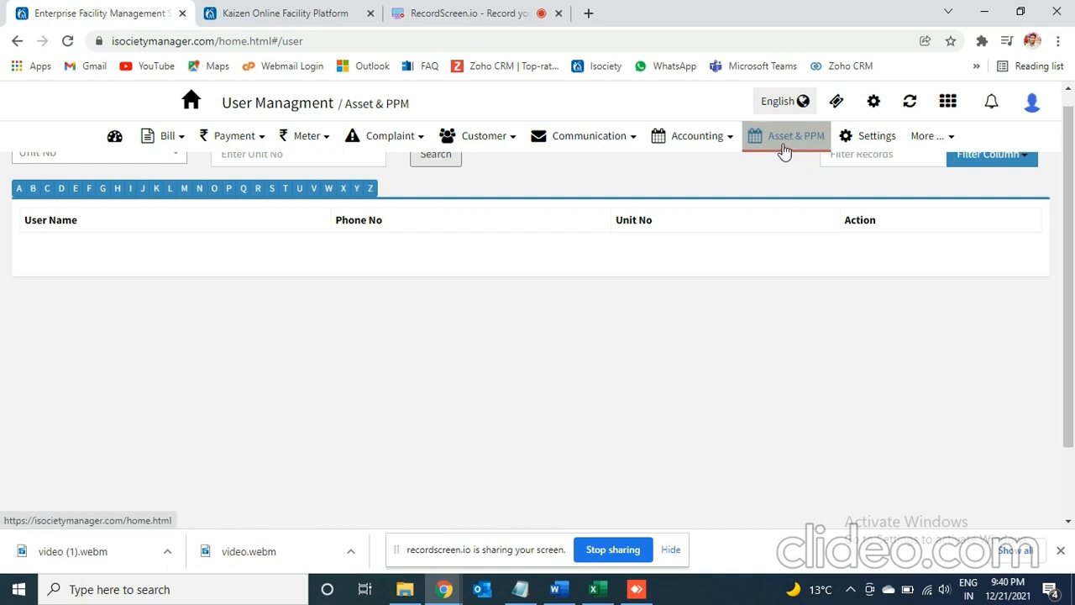
- Open the Asset & PPM module and show the maintenance asset list
click(784, 150)
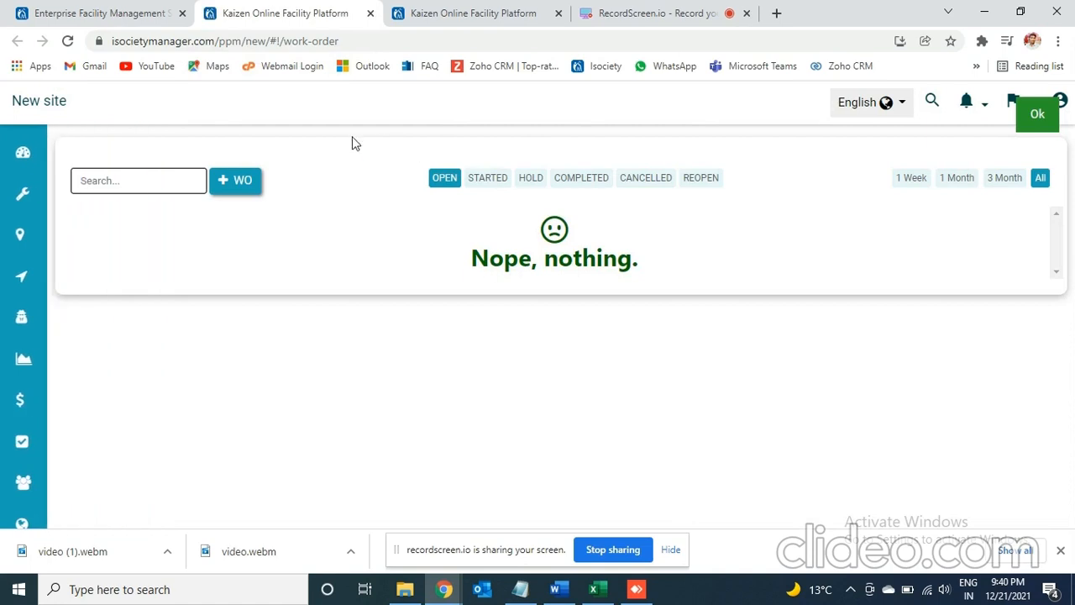
mouse_move(34, 193)
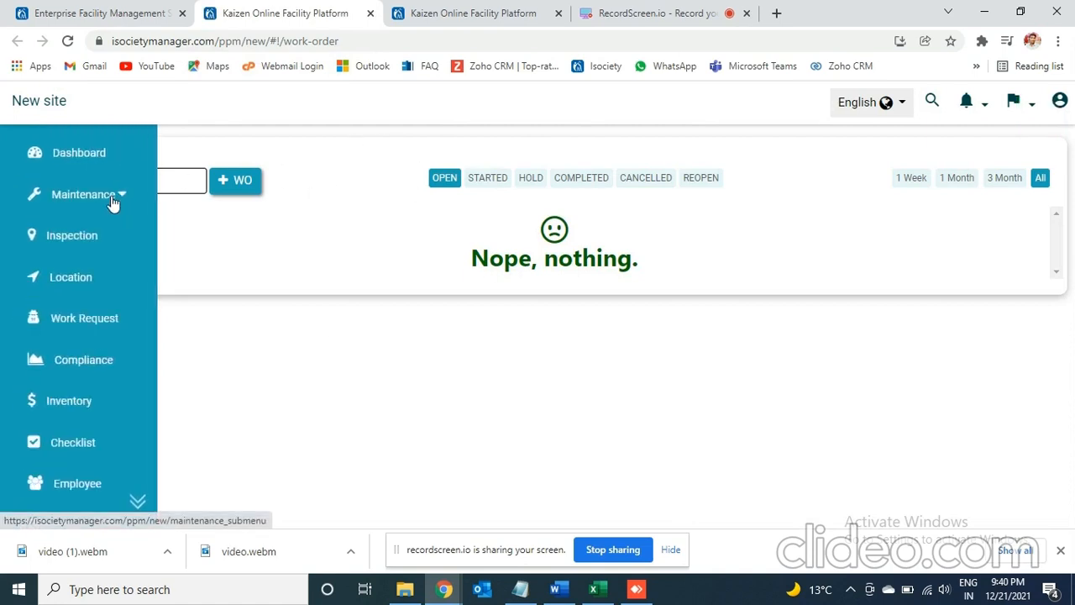
click(113, 200)
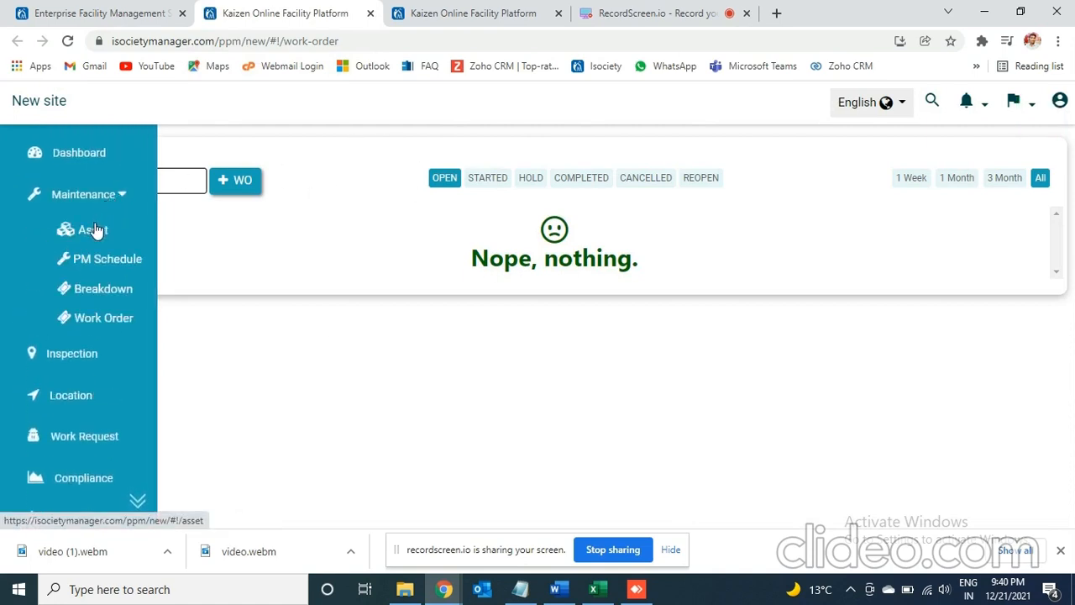
click(95, 229)
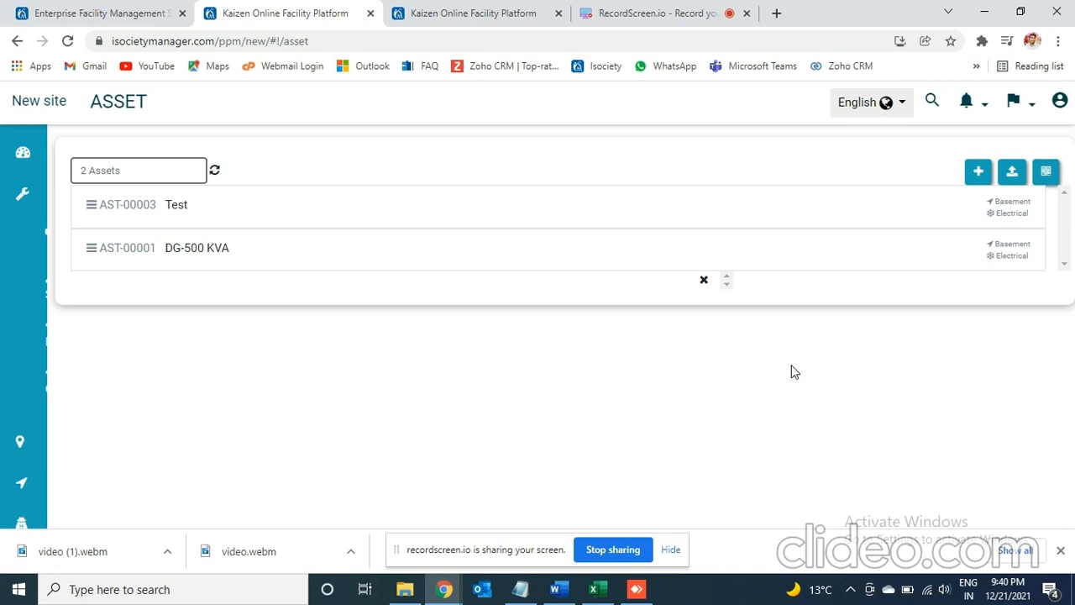
- Start a new blank asset named "Test 2" in the Electrical category
click(980, 173)
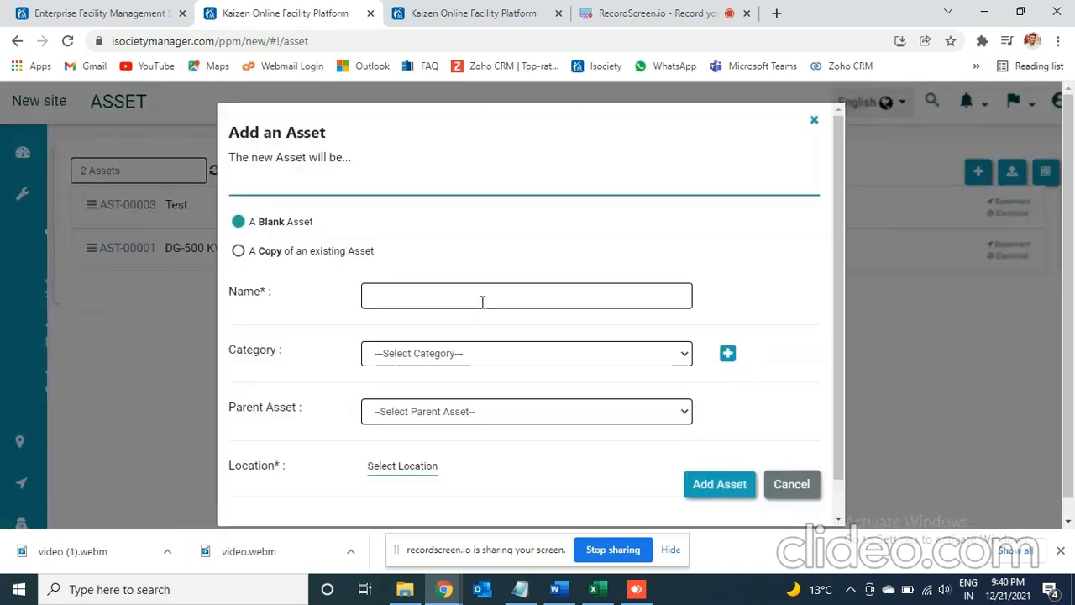
click(463, 300)
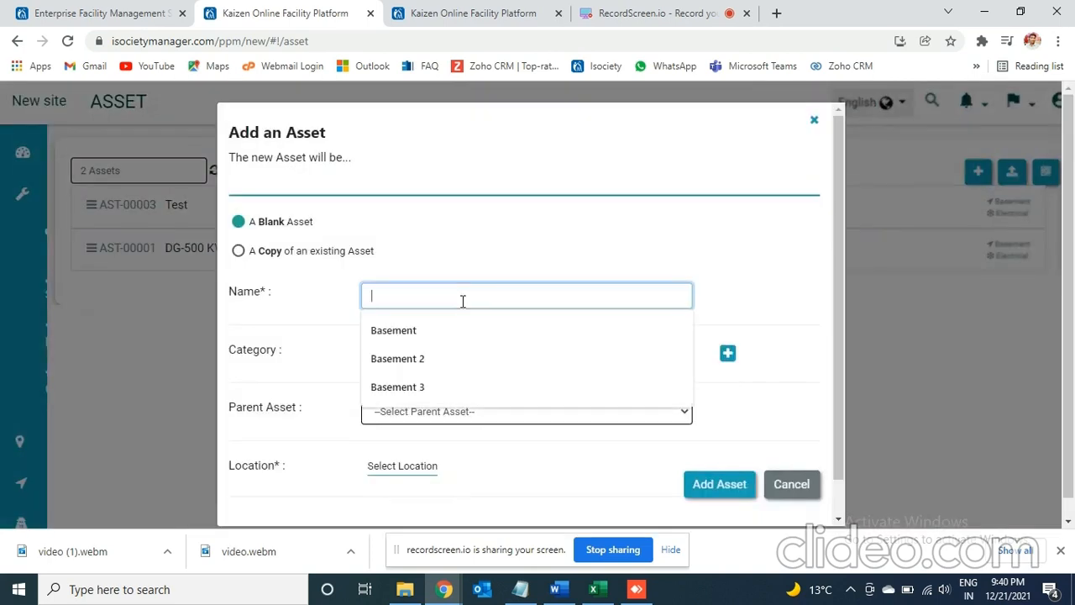
text(Test 2)
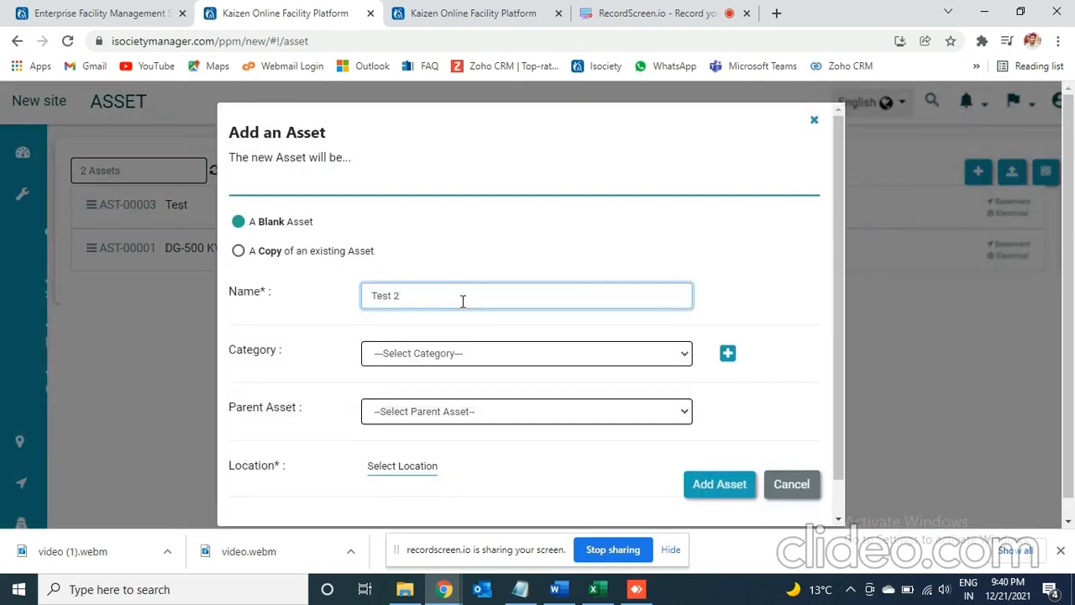
click(480, 362)
click(451, 385)
- Look at the new asset category form and the available parent asset options
click(729, 356)
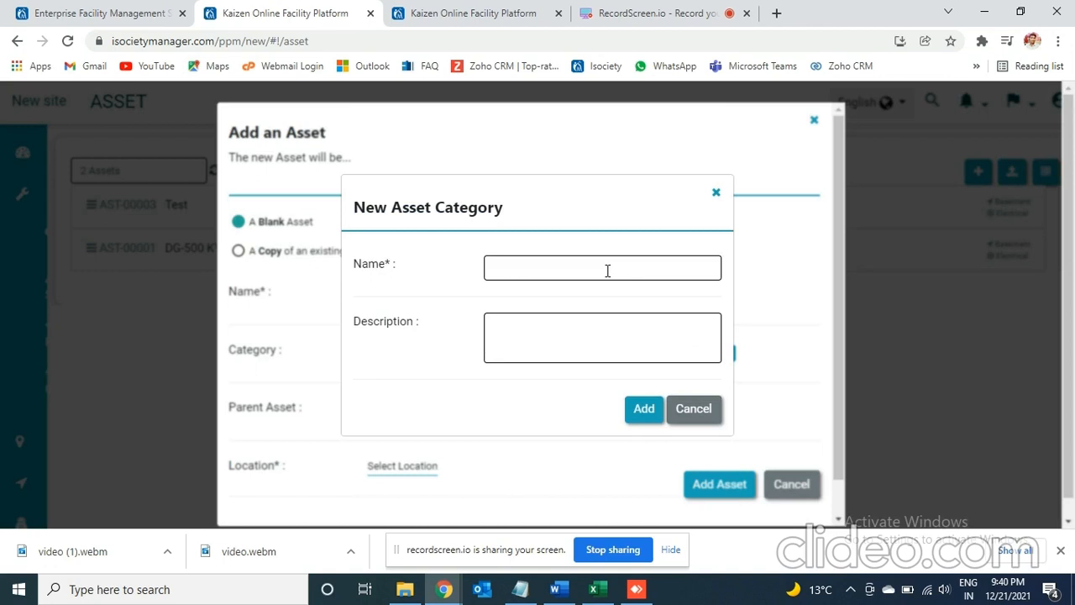
click(715, 193)
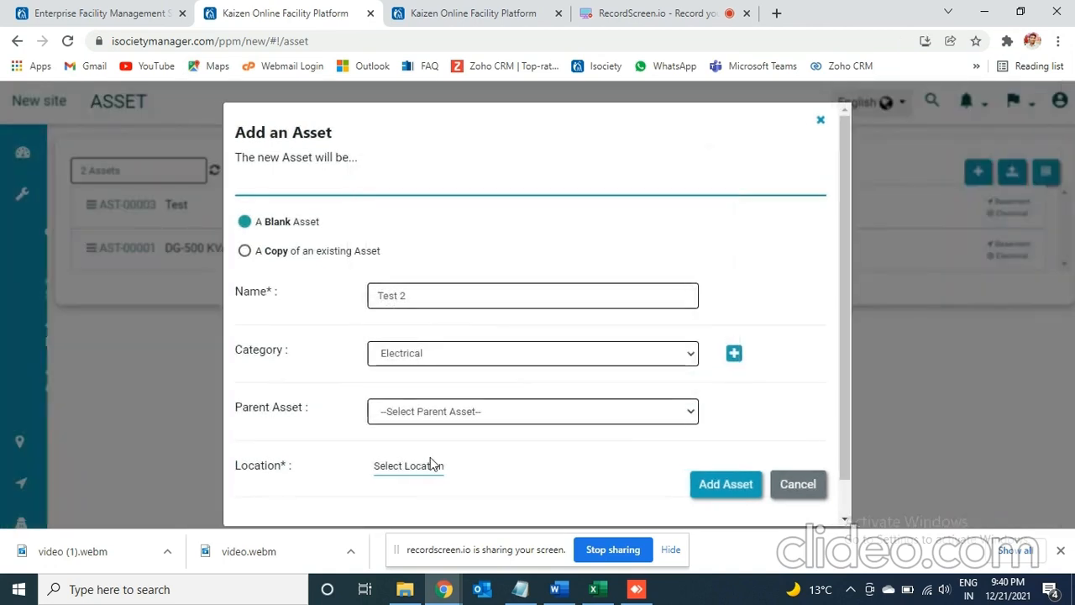
click(491, 410)
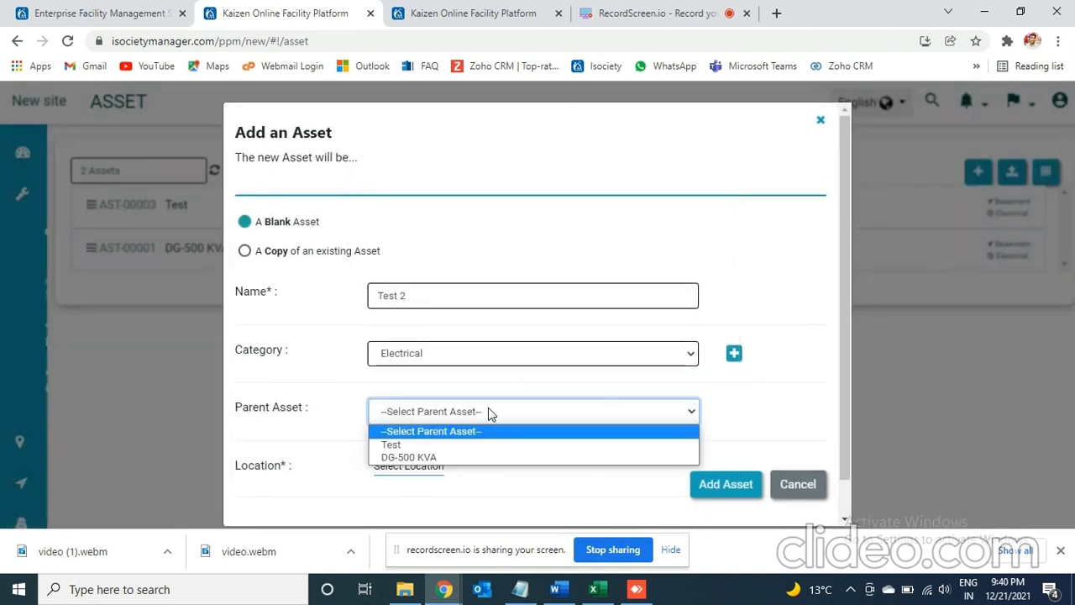
click(311, 499)
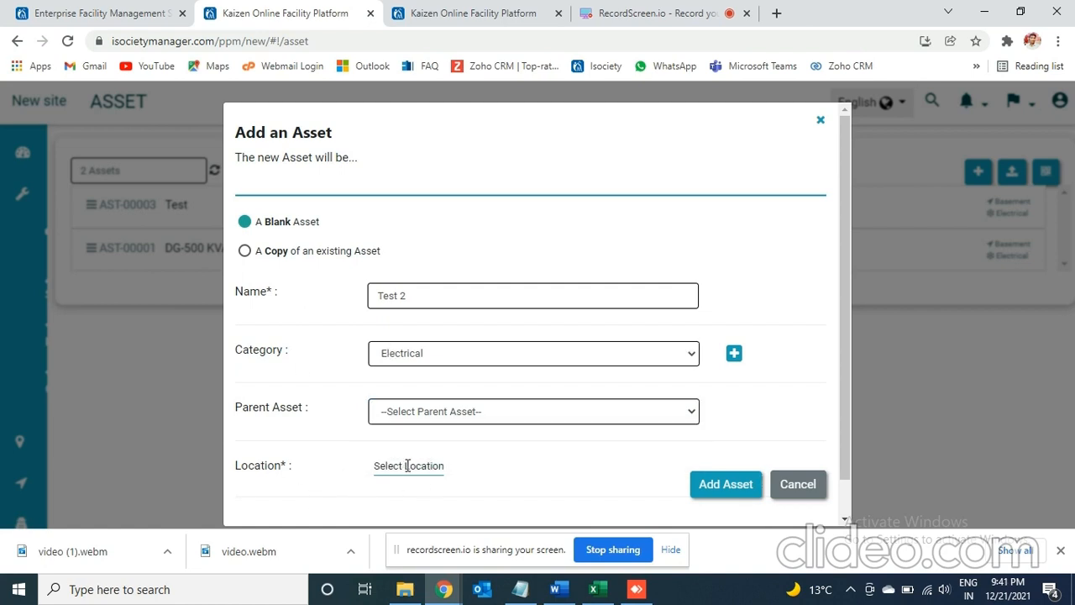
- Create a new location named "1st floor" from the asset's location picker and save it
click(405, 465)
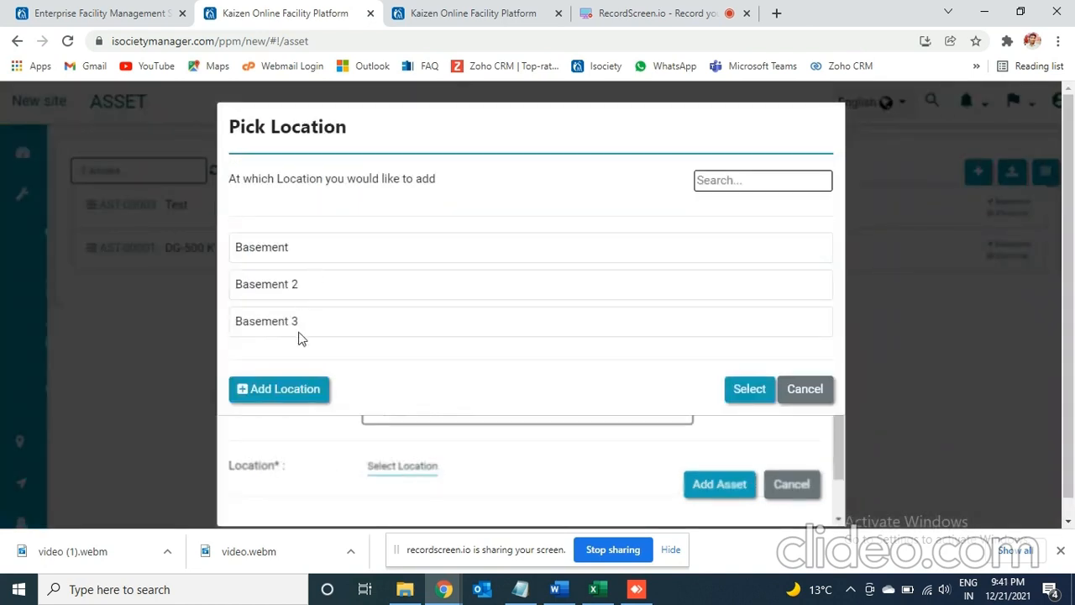
click(302, 387)
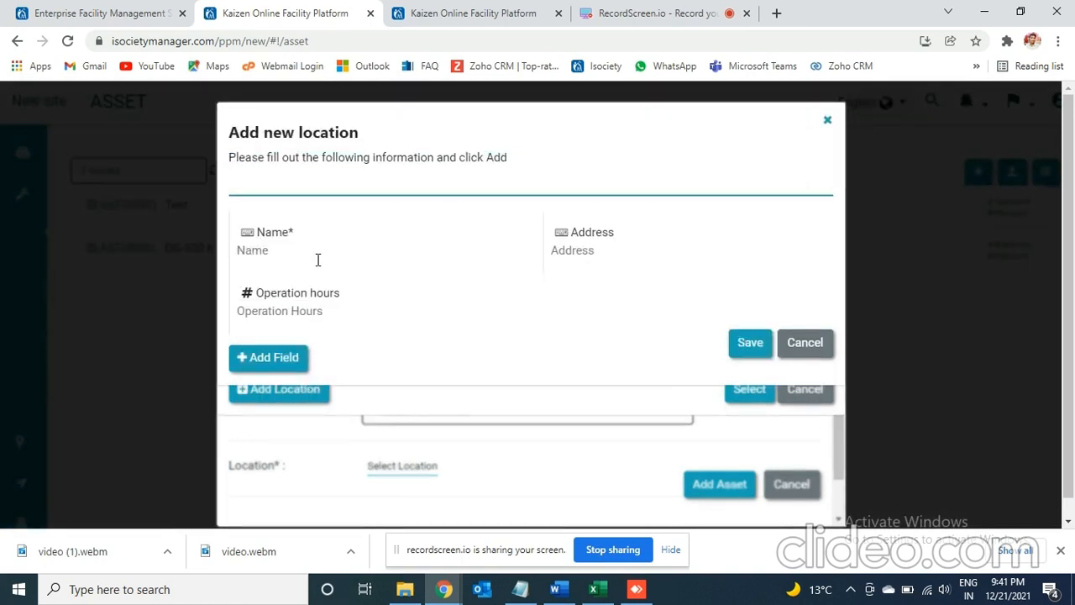
click(291, 251)
click(291, 251)
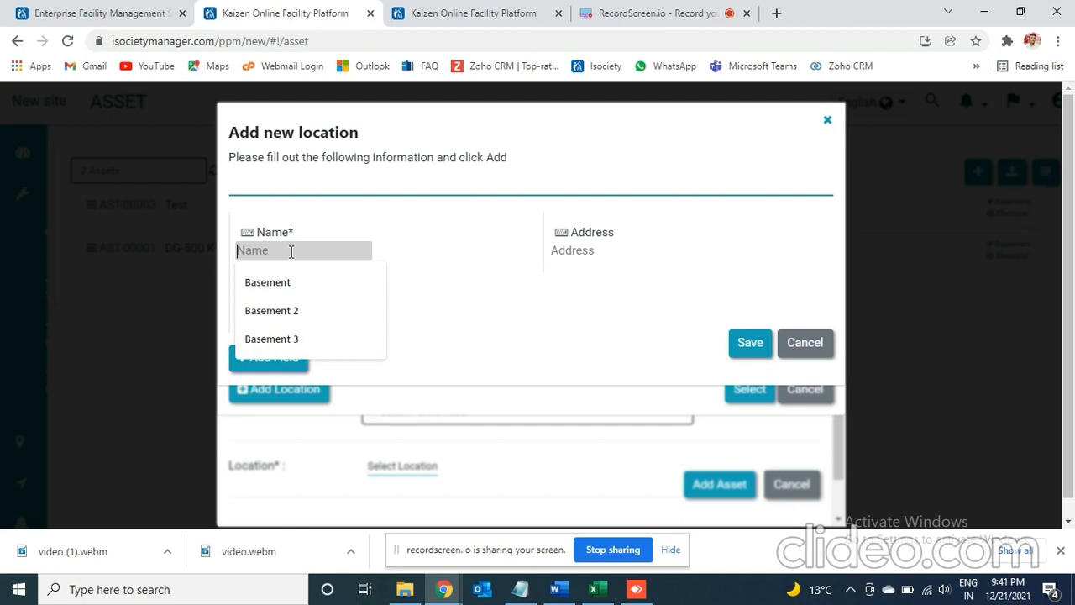
text(!)
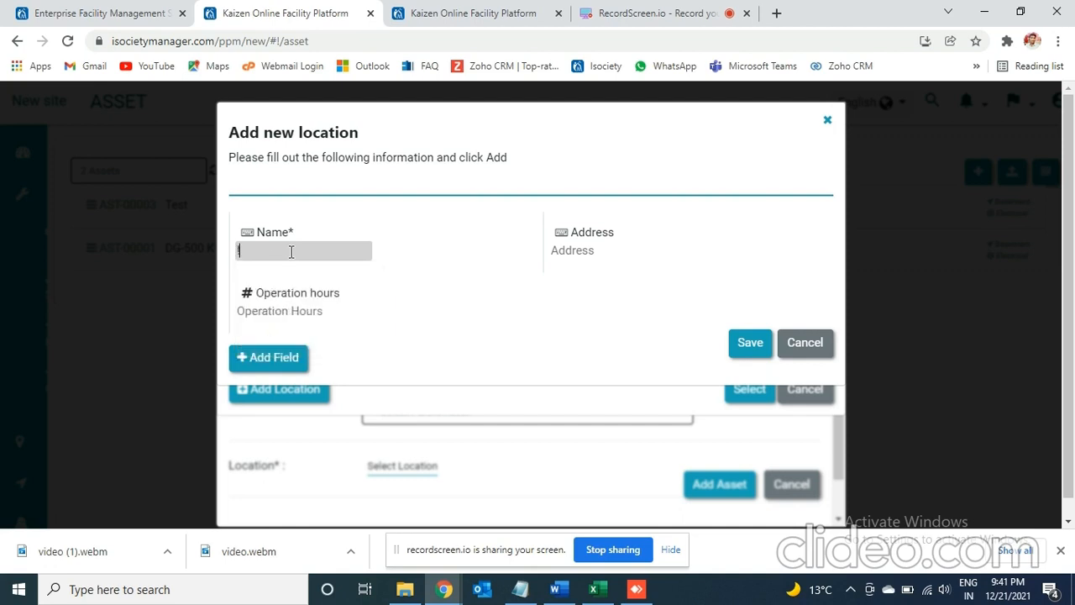
text(st floor)
key(Home)
key(Delete)
text(1)
click(743, 344)
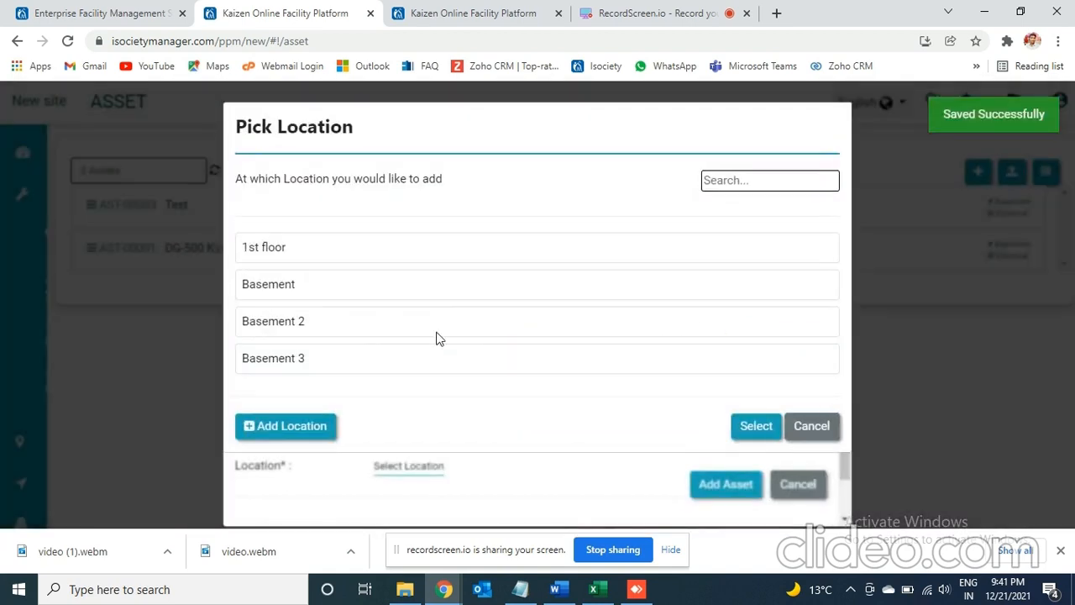
- Assign the 1st floor location to the Test 2 asset and add the asset
click(287, 251)
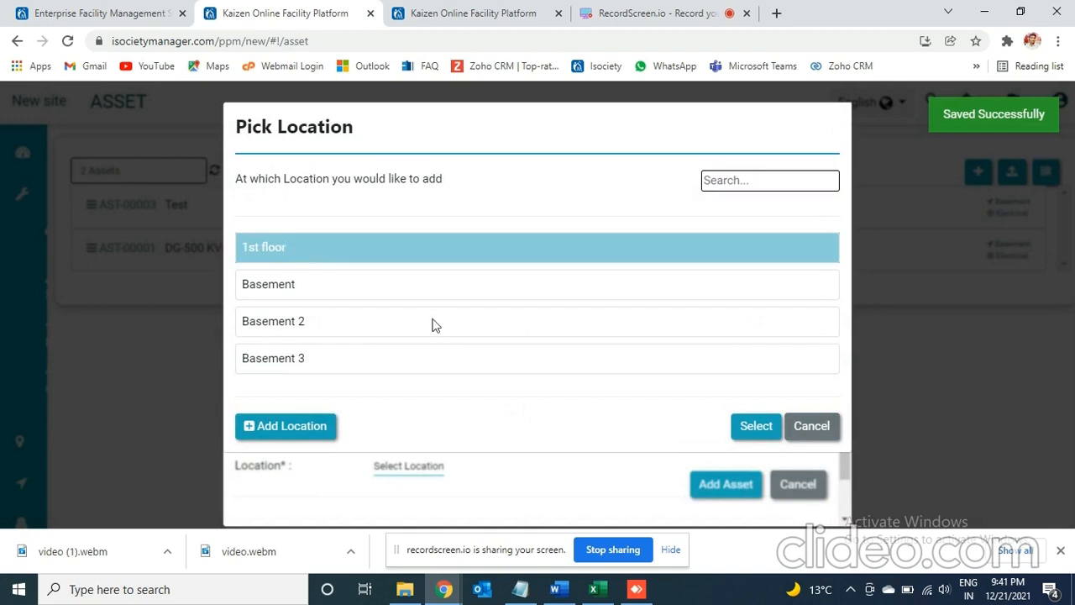
click(750, 426)
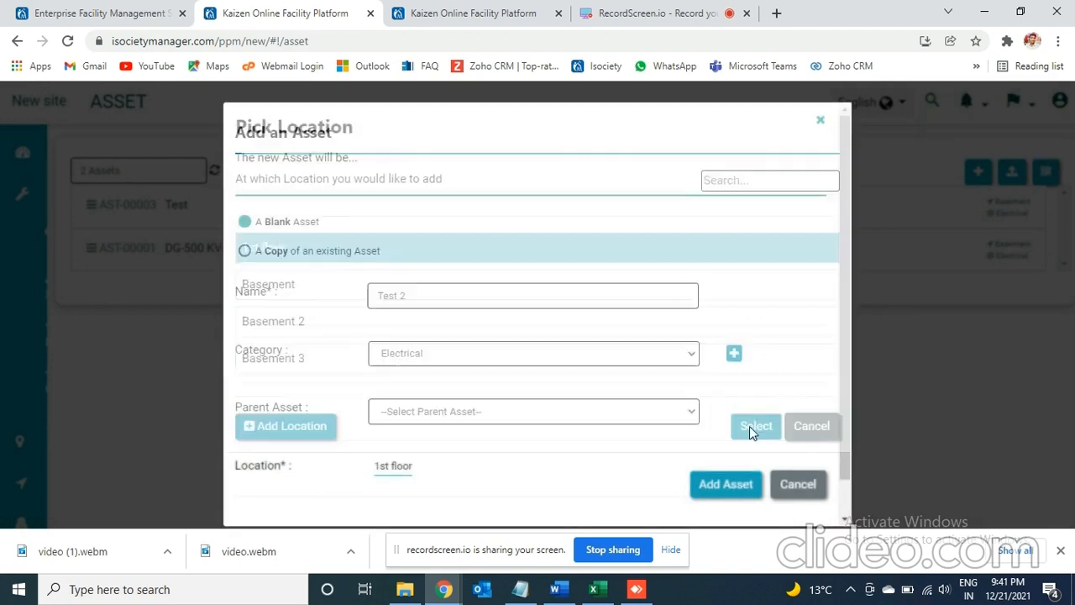
click(724, 484)
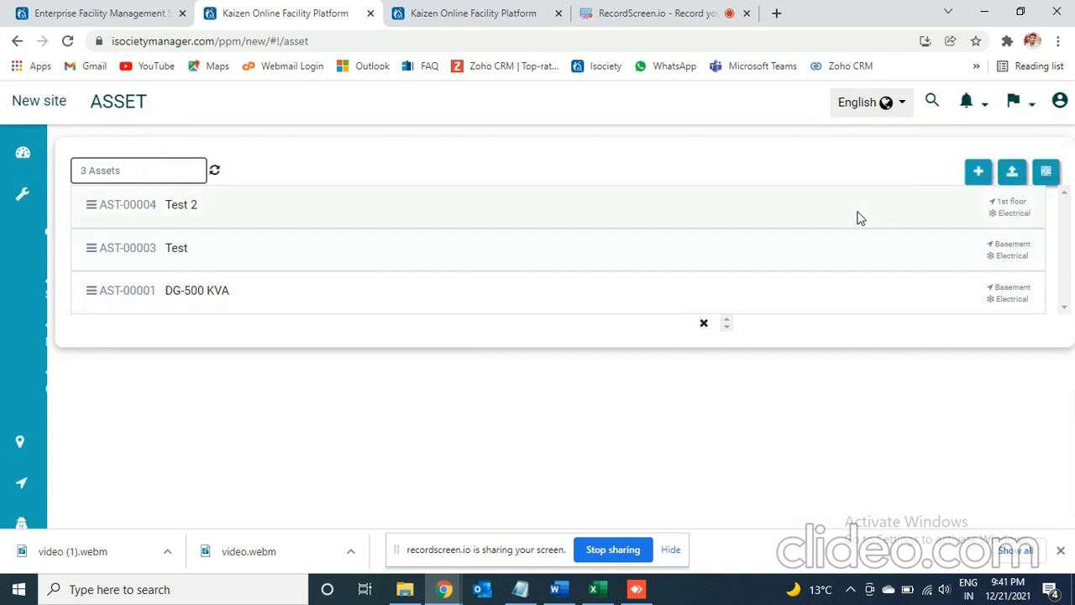
- Select the DG-500 KVA asset for QR code printing and open its print preview
click(1047, 172)
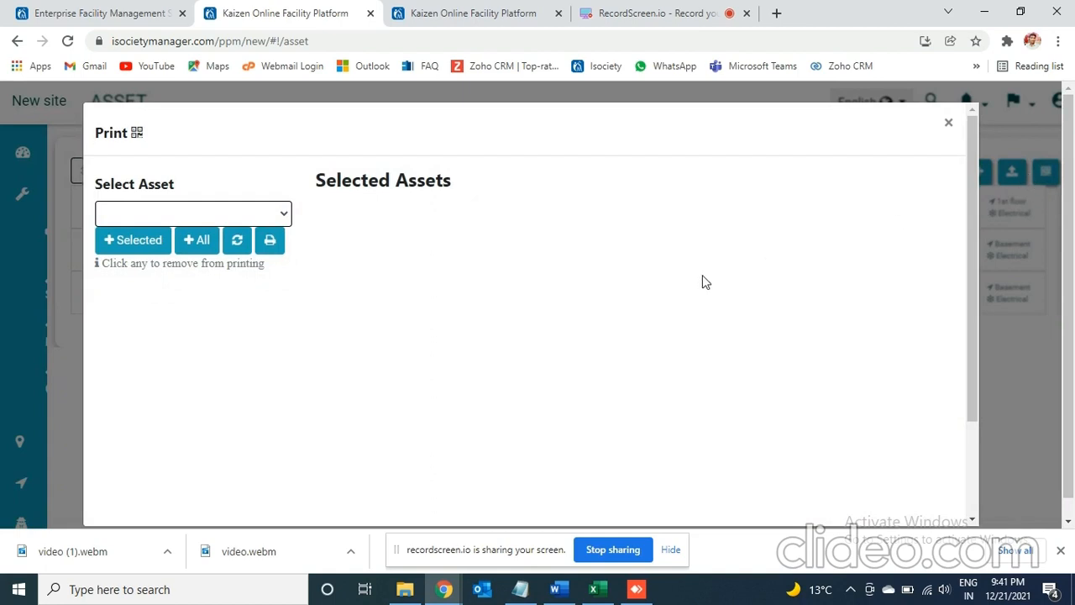
click(259, 215)
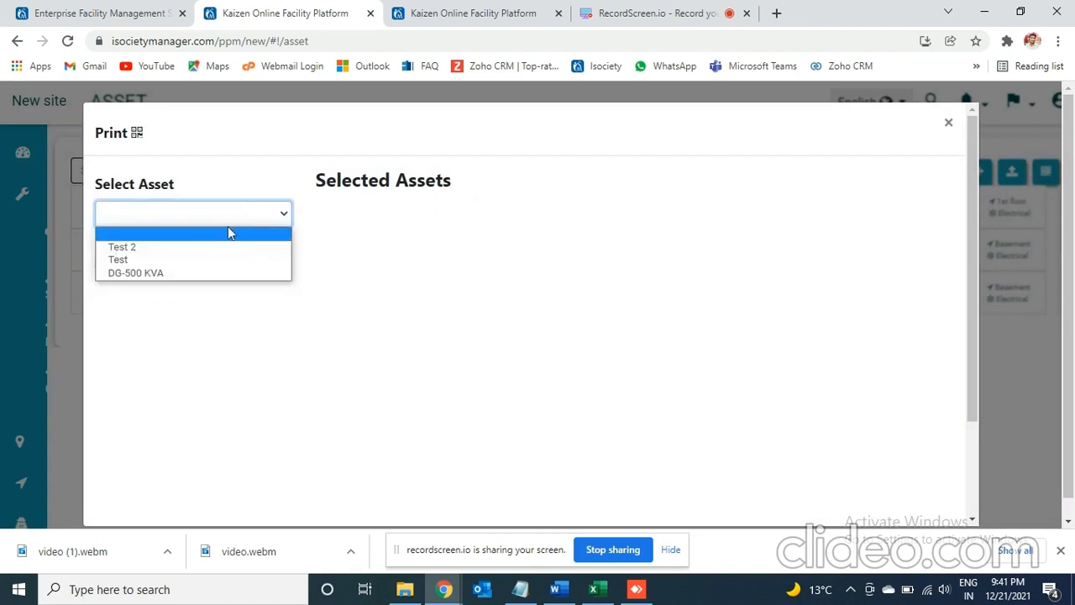
click(184, 281)
click(138, 243)
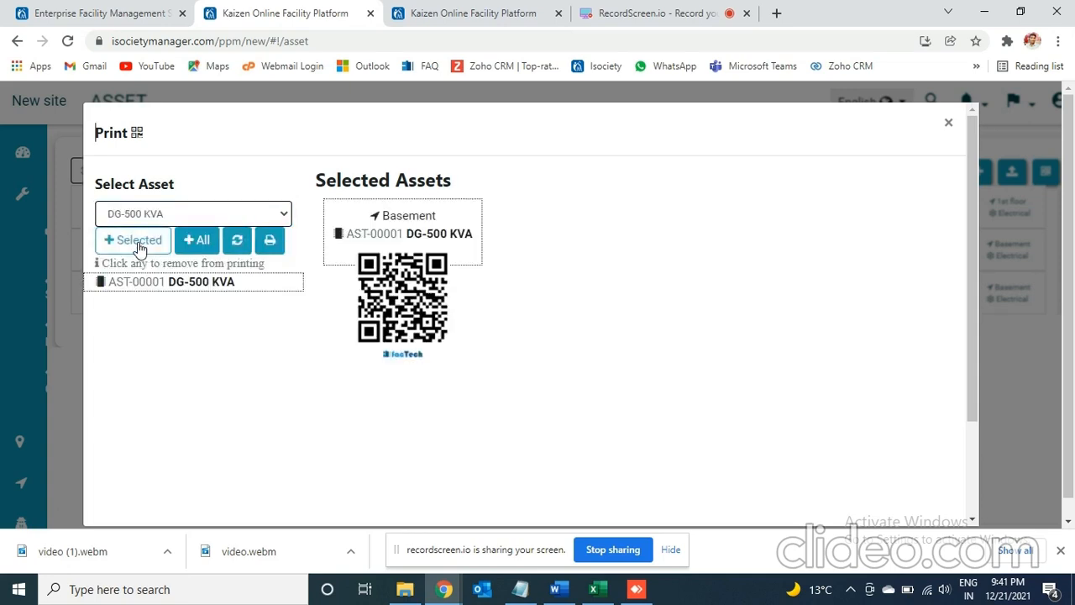
click(269, 241)
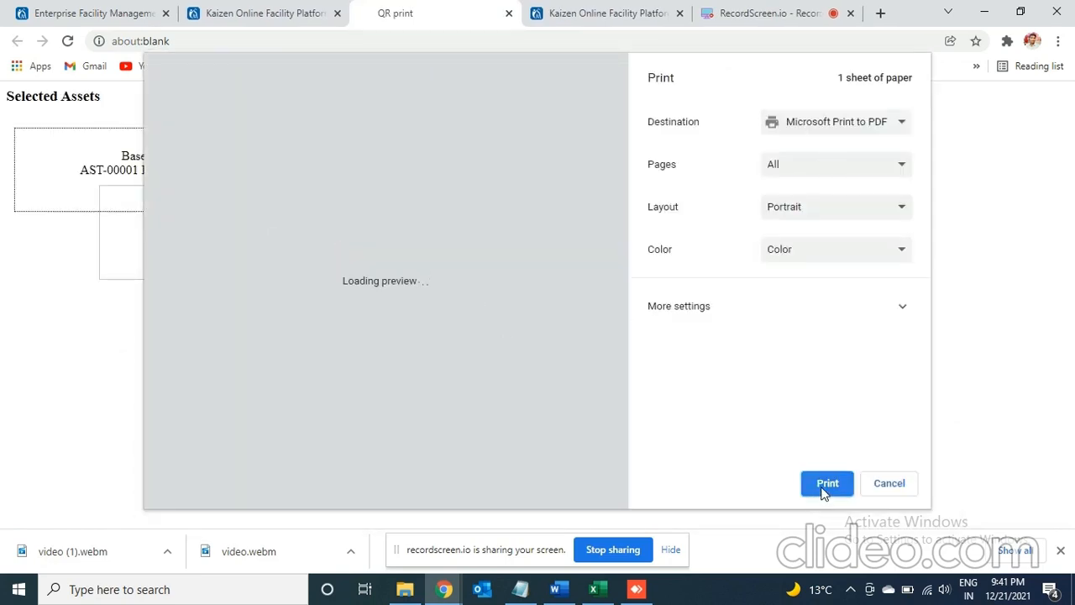
- Check the available print destinations, cancel the print and close the asset QR code dialog
click(815, 124)
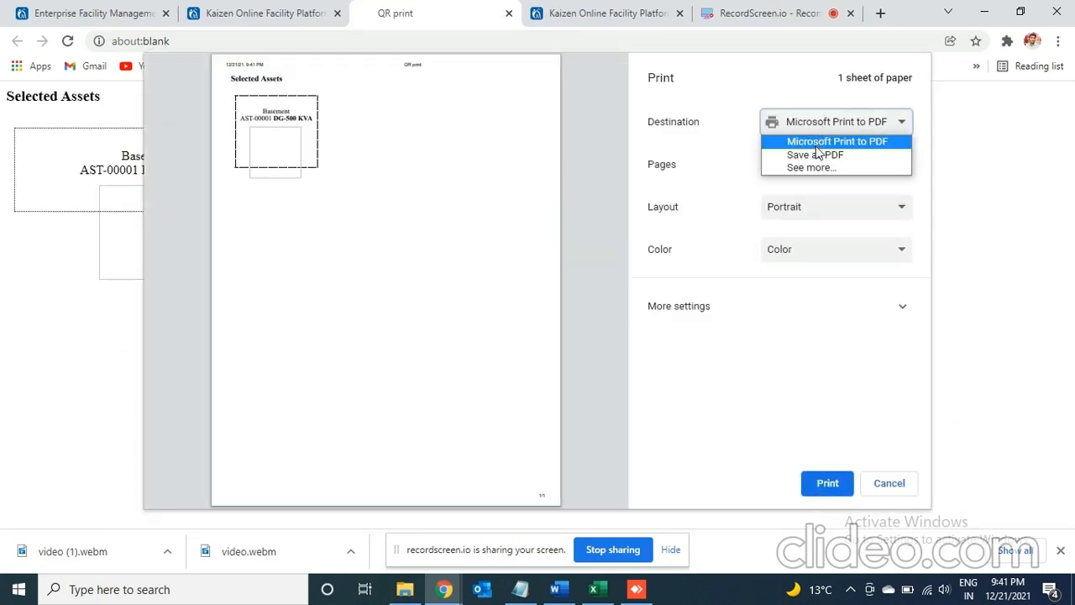
click(901, 481)
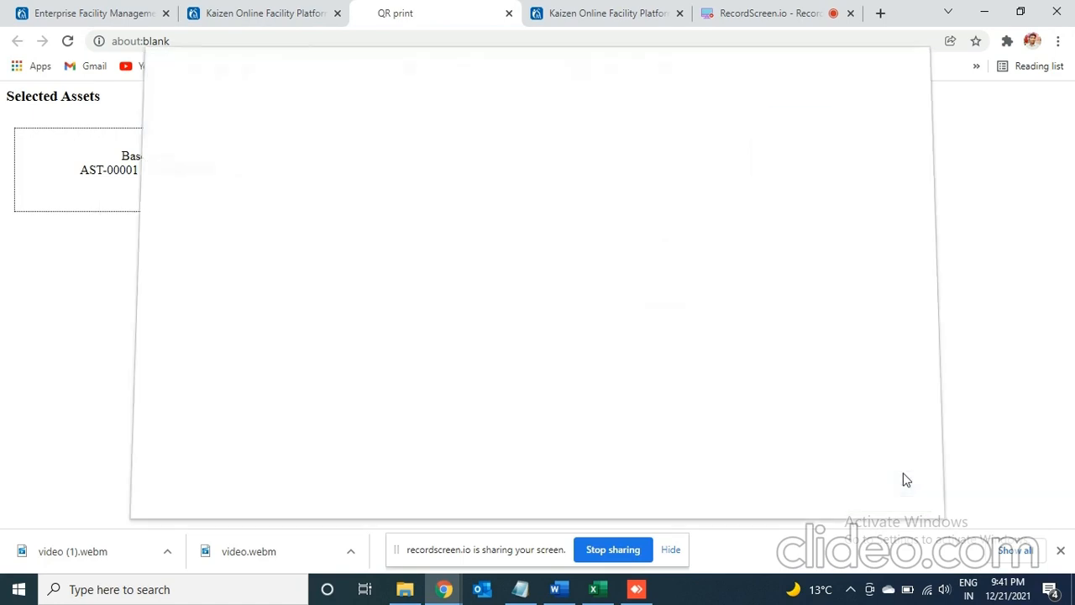
click(273, 15)
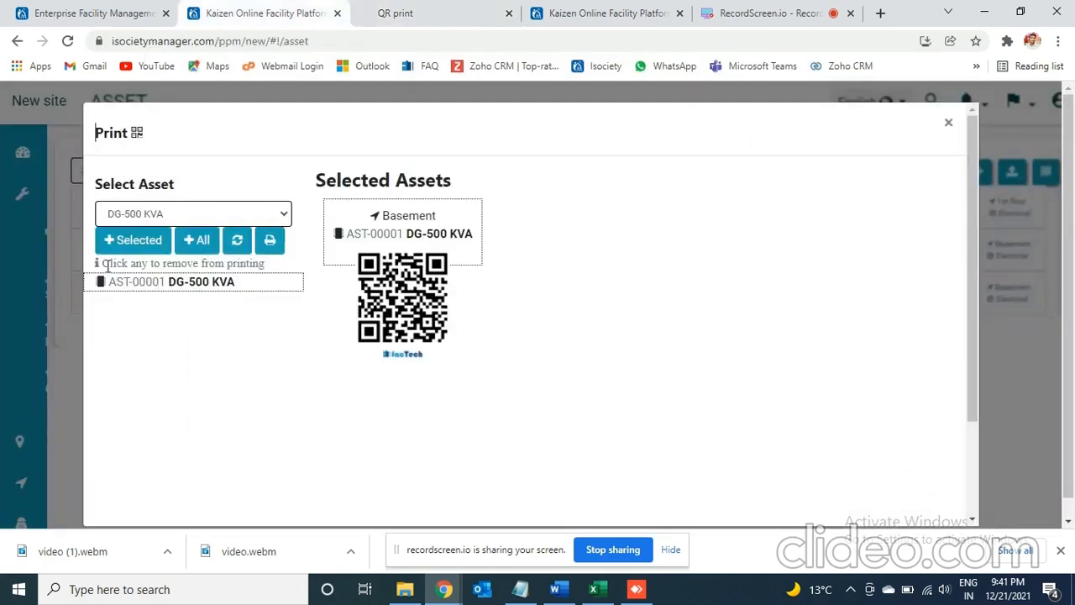
click(948, 124)
- Add a blank PM template named "Daily A Check for DG" to the PM schedule
mouse_move(110, 187)
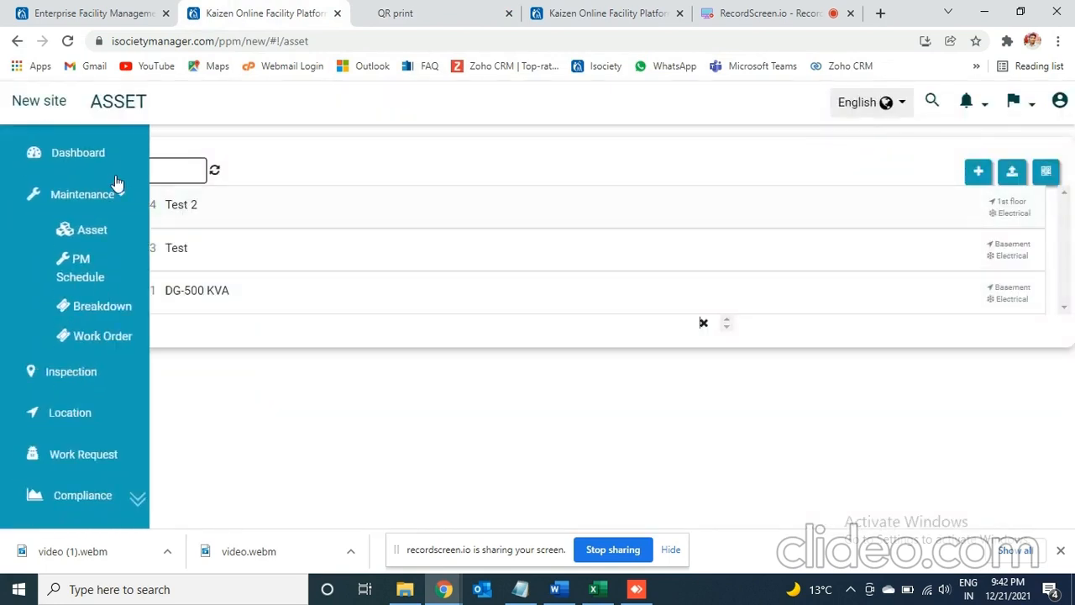
click(102, 257)
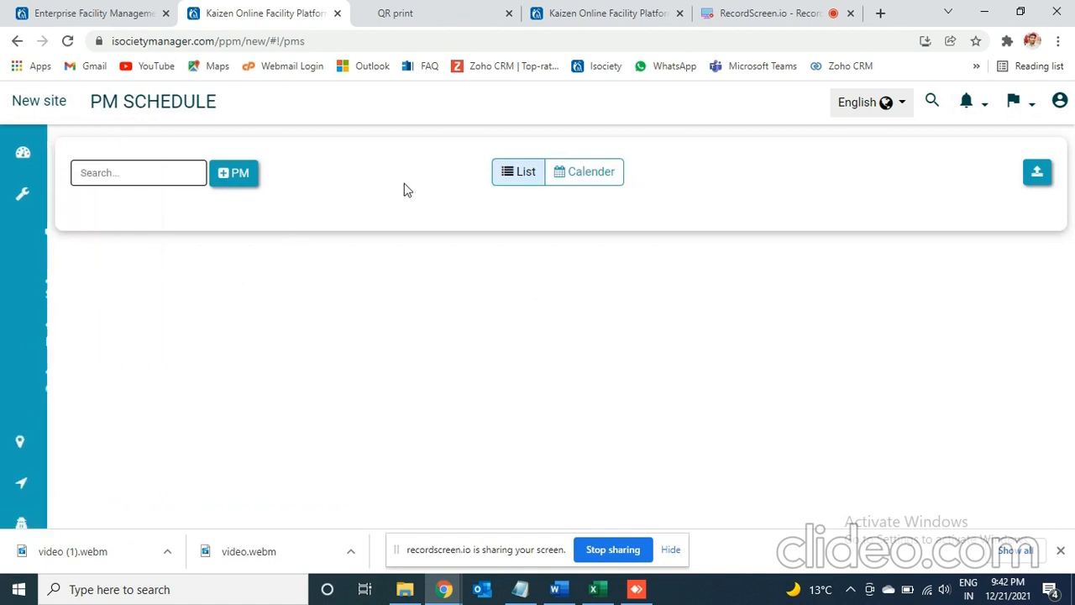
click(236, 178)
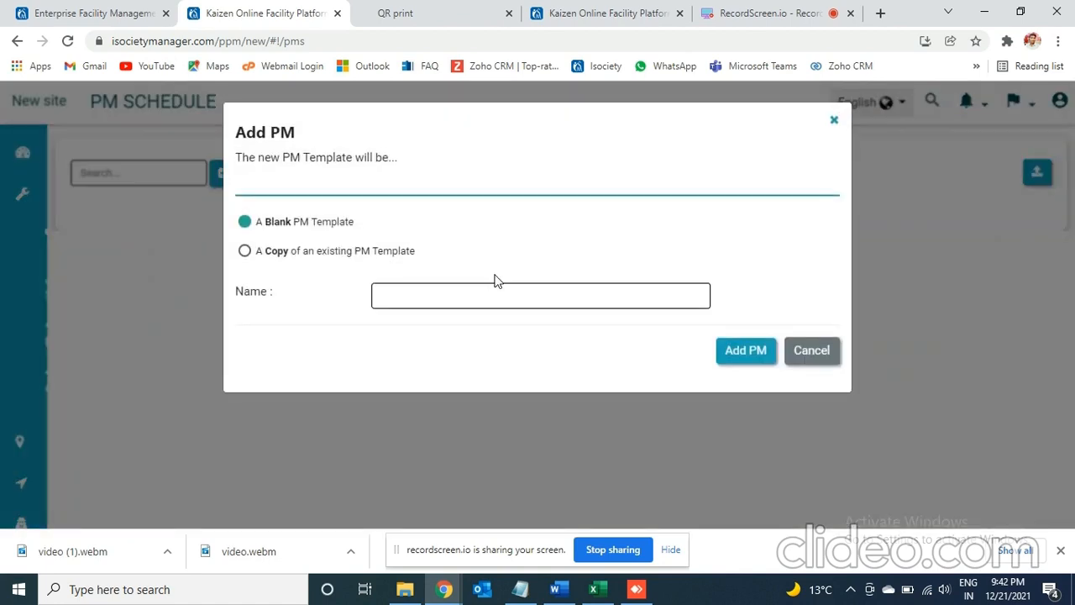
click(478, 297)
text(Daily A Check for DG)
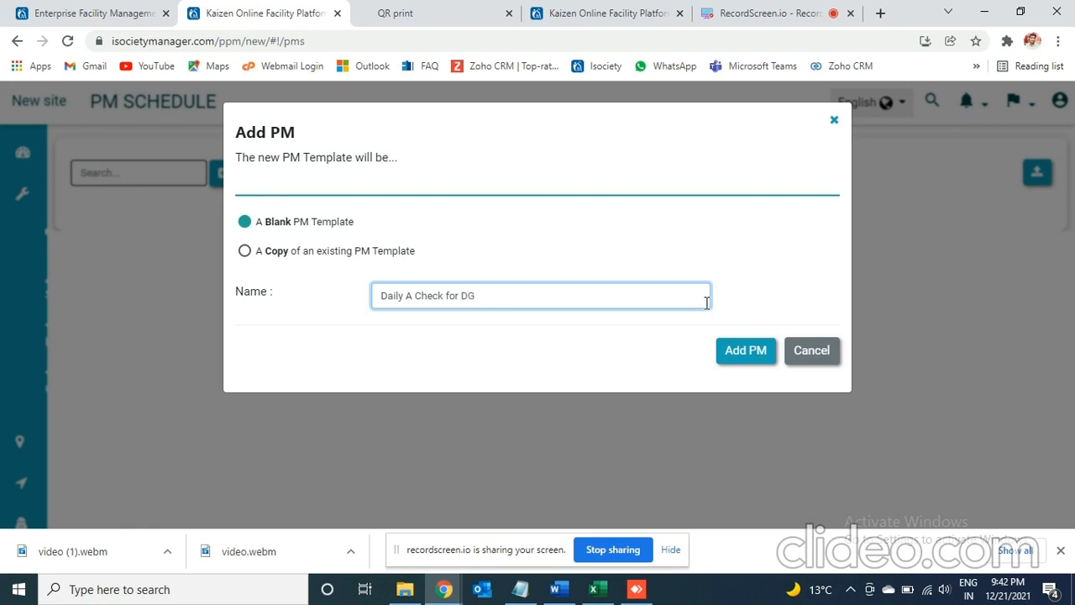
click(740, 355)
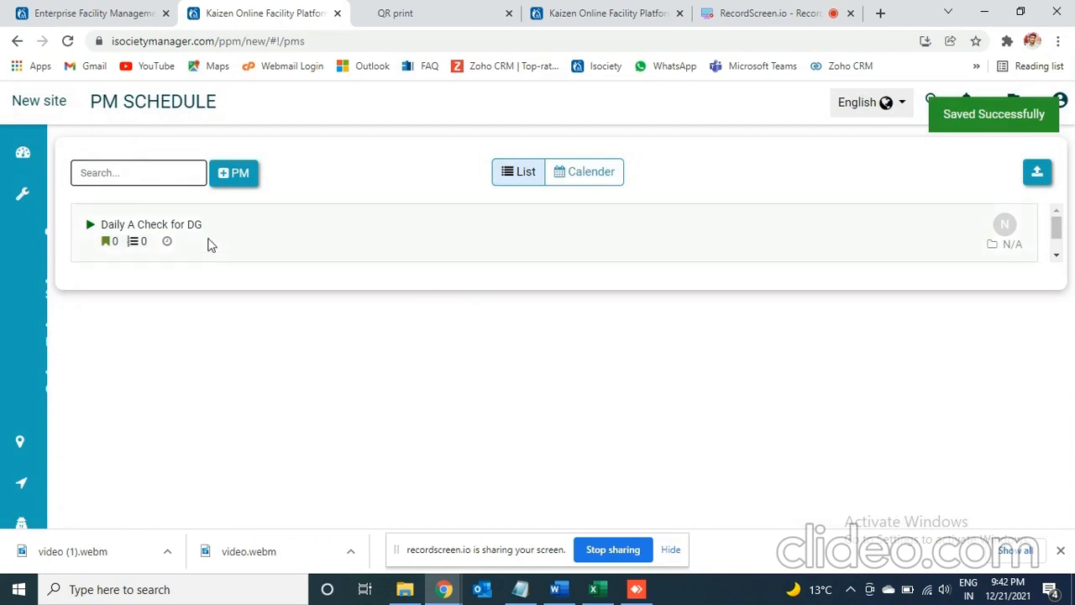
- Open the Daily A Check for DG template and enter "Daily Check" as its description
click(138, 224)
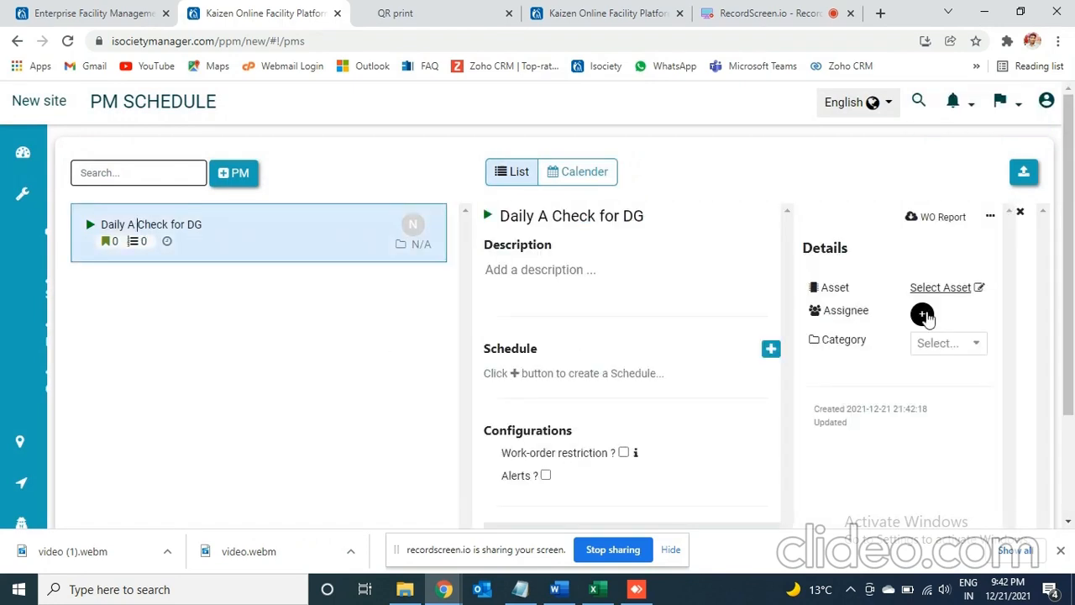
mouse_move(1071, 361)
mouse_down()
mouse_move(1072, 390)
mouse_move(1068, 359)
mouse_up()
click(547, 264)
text(Daily Check)
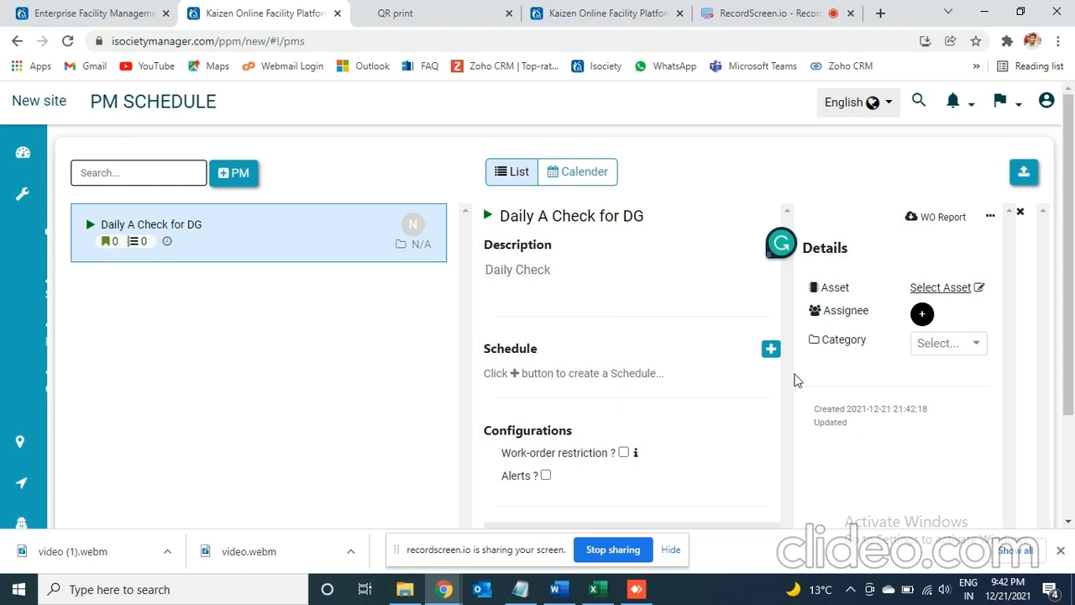
- Add a recurrence to the Daily A Check for DG schedule for every Day at 06:00 AM, save it and close the recurrence dialog
click(770, 351)
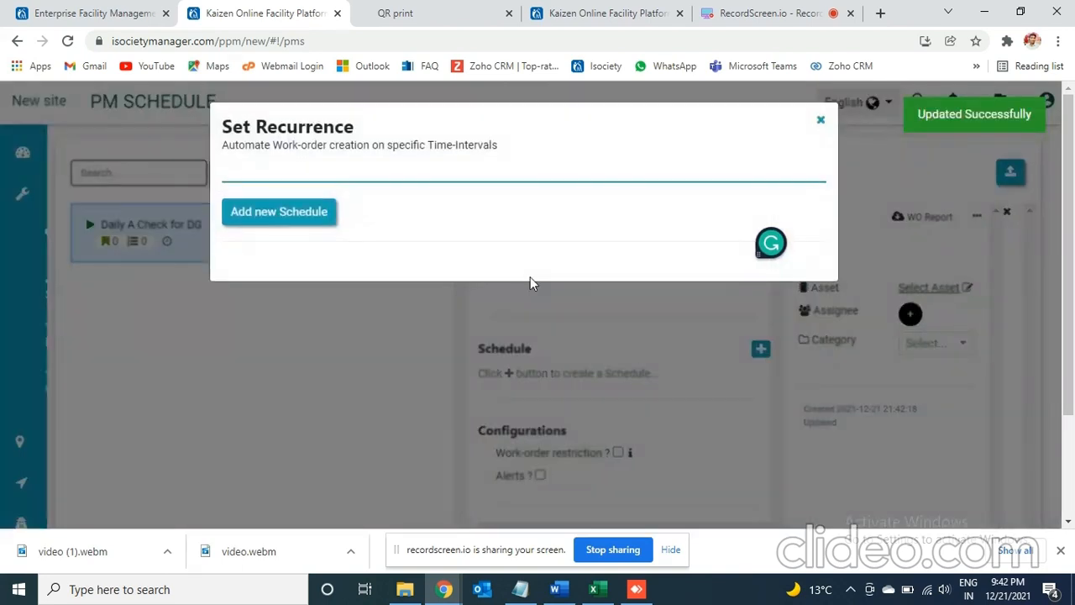
click(281, 213)
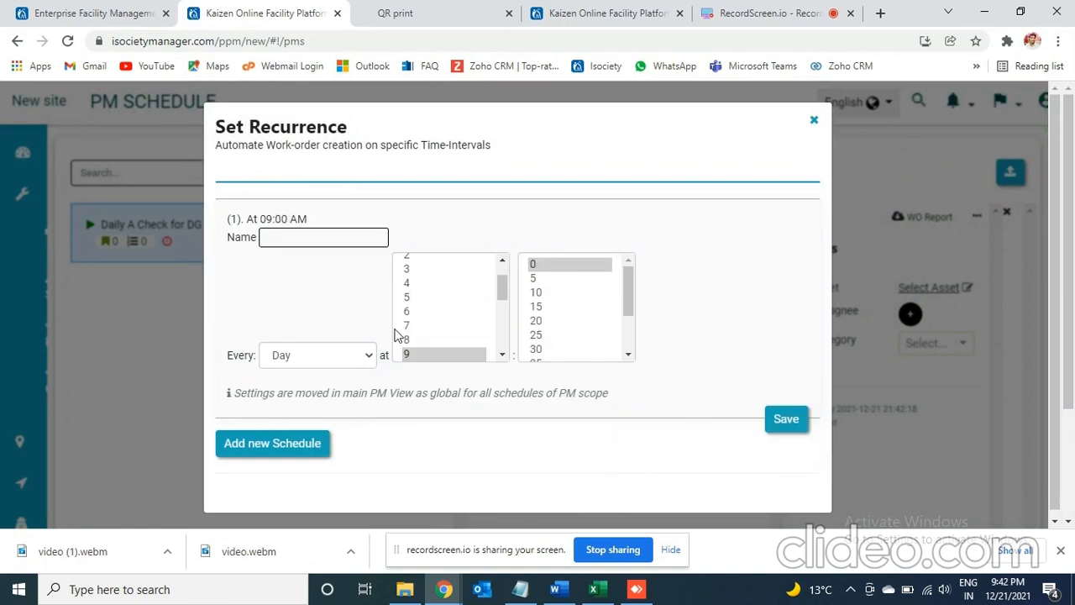
click(337, 351)
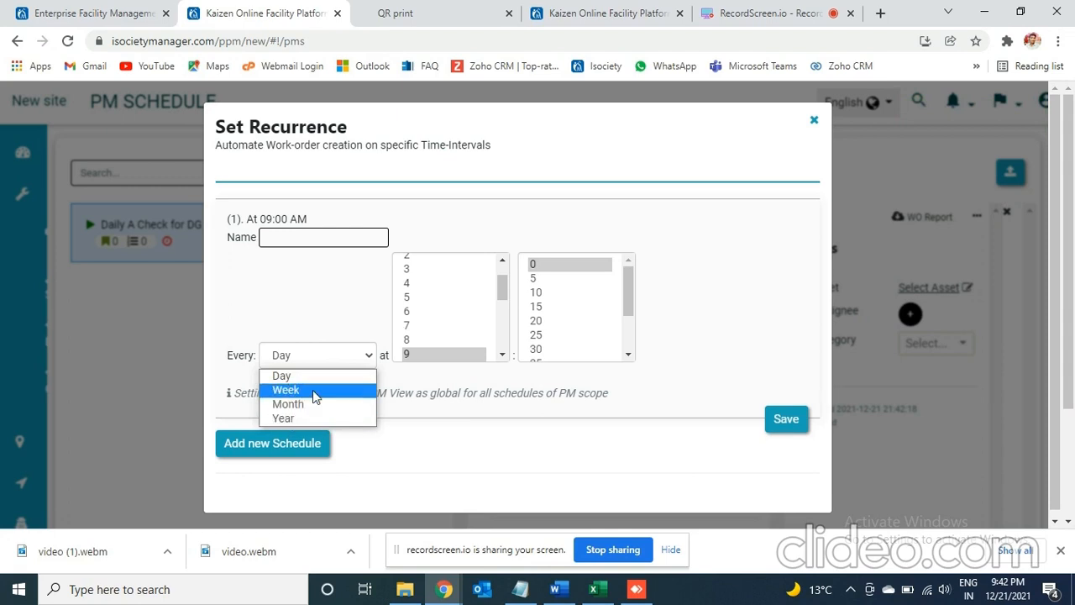
click(296, 376)
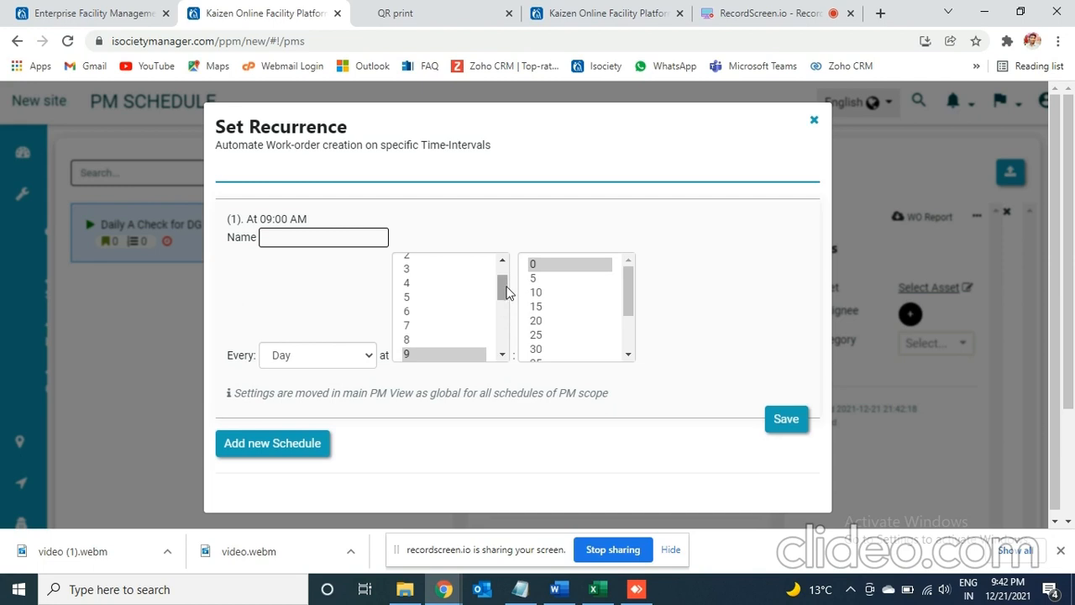
mouse_move(501, 286)
mouse_down()
mouse_move(502, 351)
mouse_move(502, 301)
mouse_up()
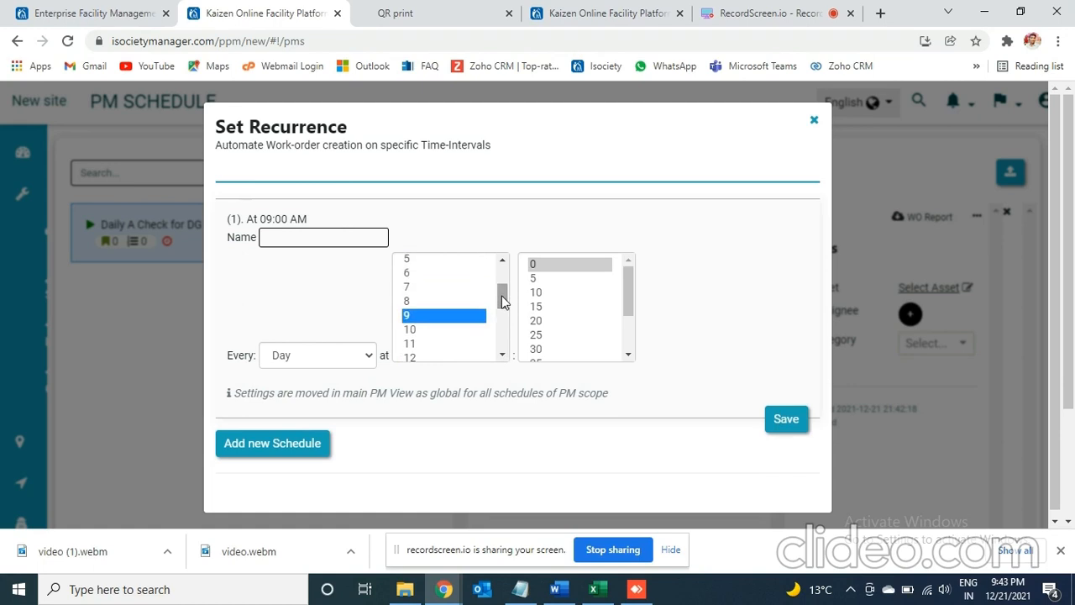
click(416, 274)
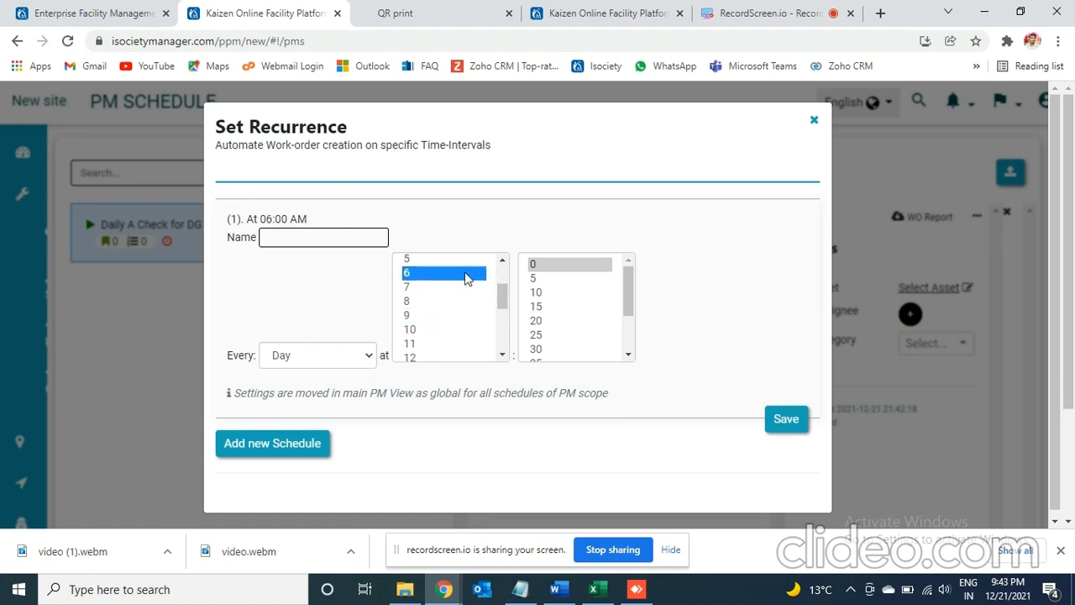
click(774, 425)
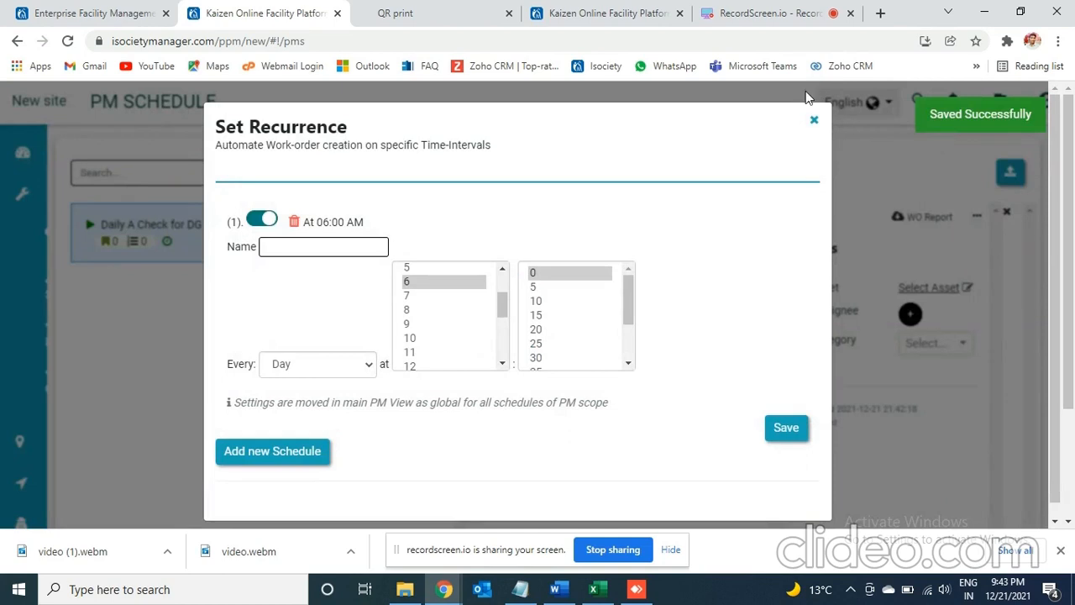
click(814, 120)
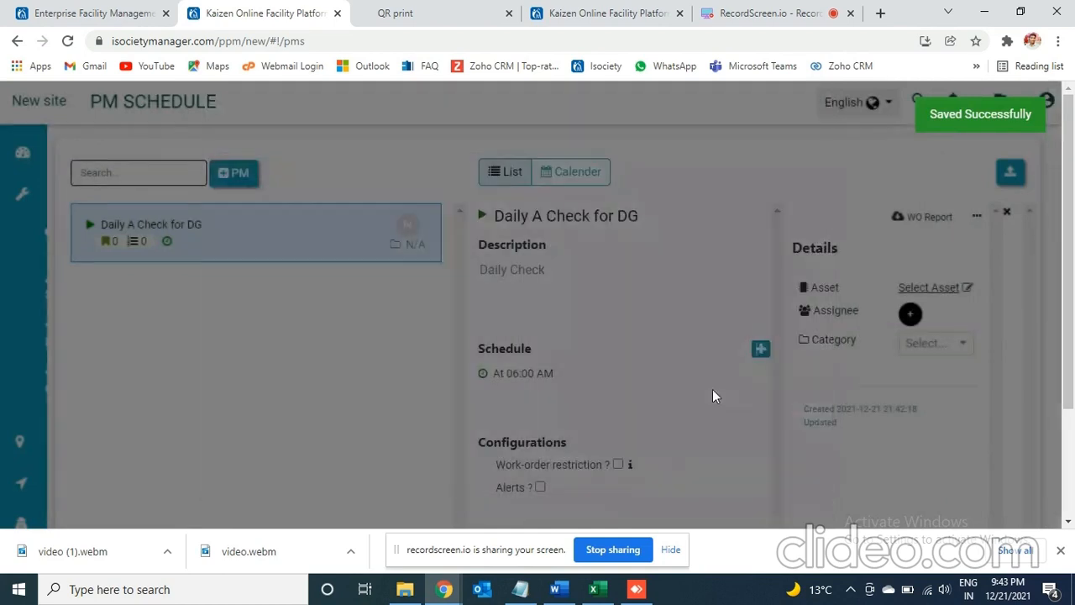
- Switch the work-order restriction on and back off, and enable alerts with a Pre/Post Time of 1 Day before
click(625, 465)
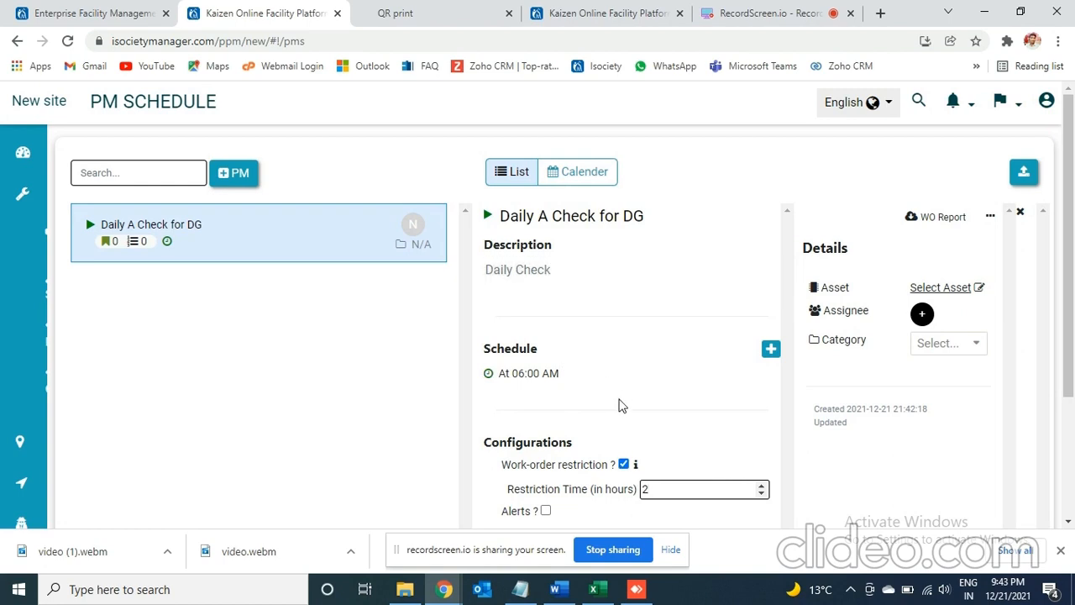
click(625, 465)
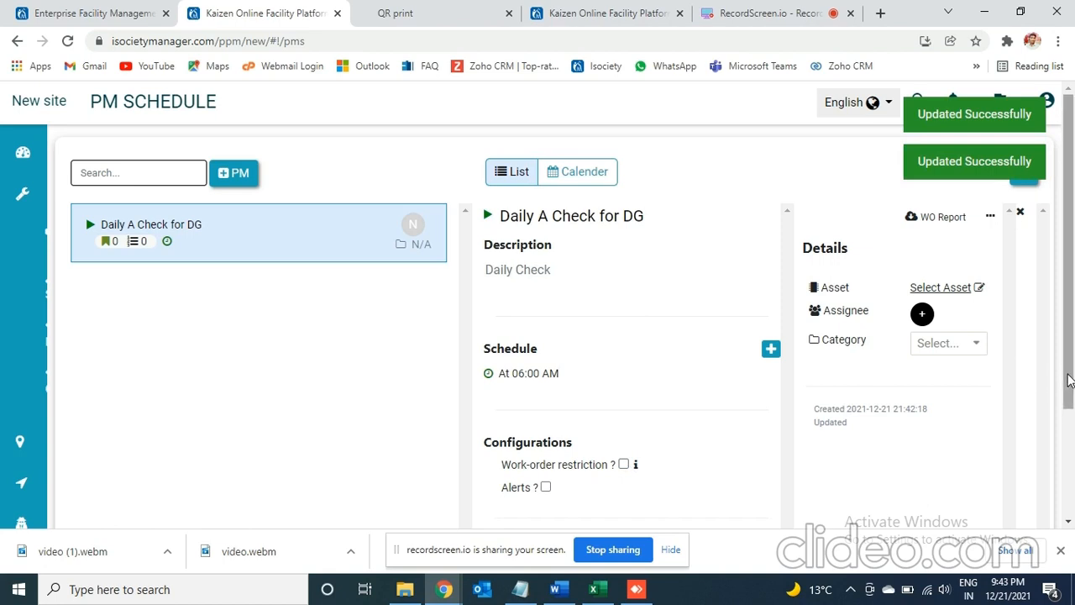
drag(1068, 383, 1069, 423)
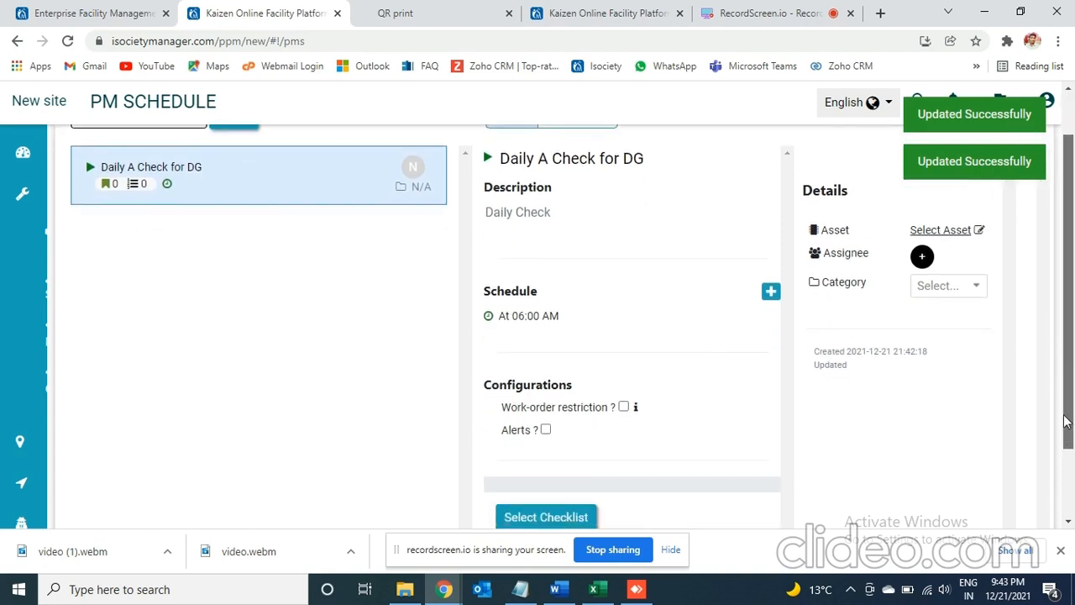
click(546, 431)
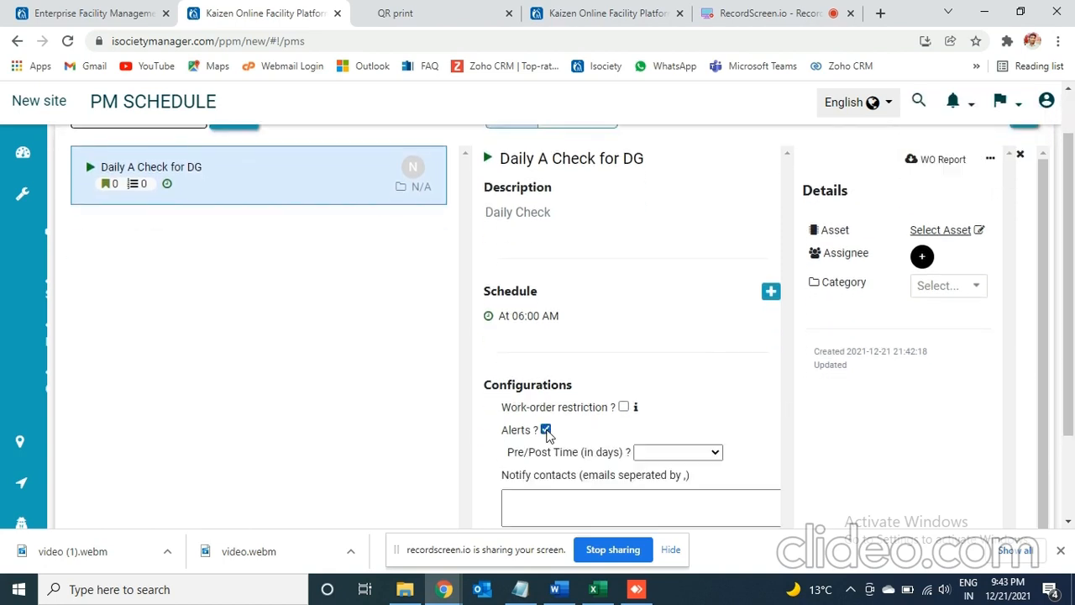
click(592, 505)
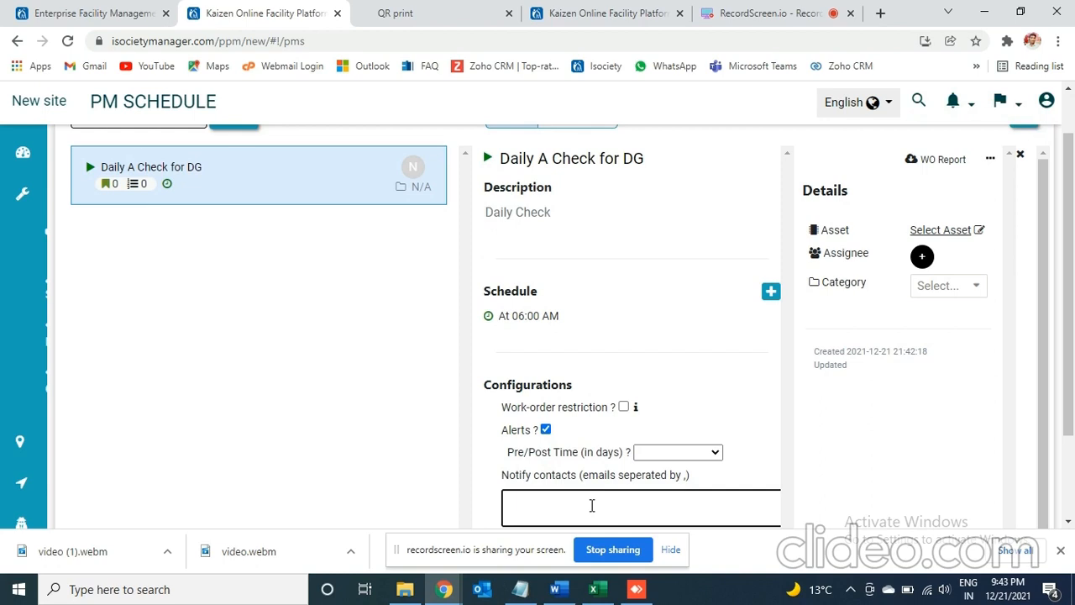
click(688, 452)
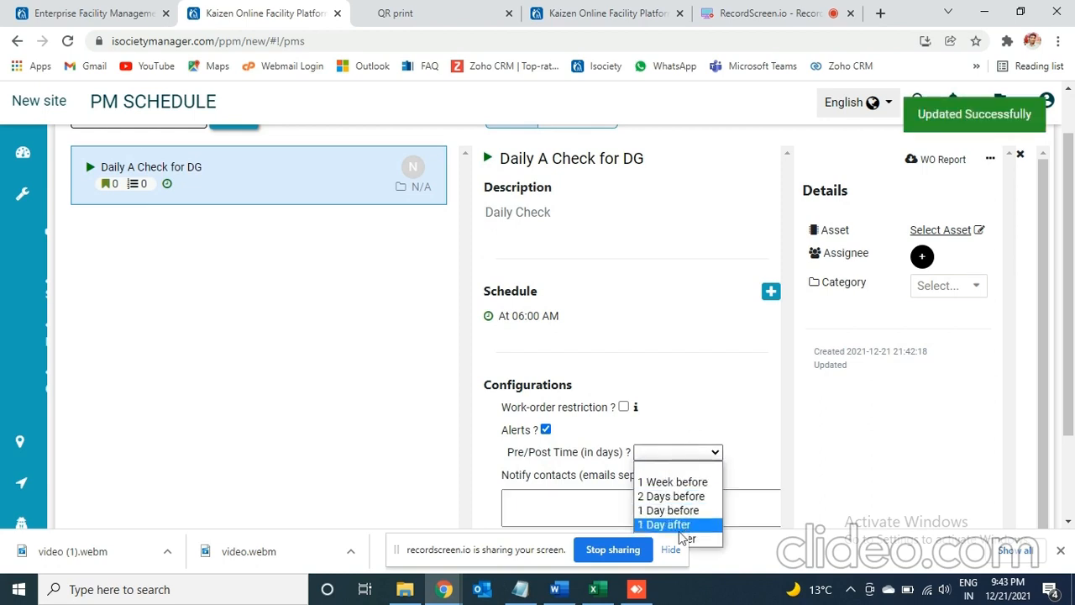
click(673, 550)
click(703, 454)
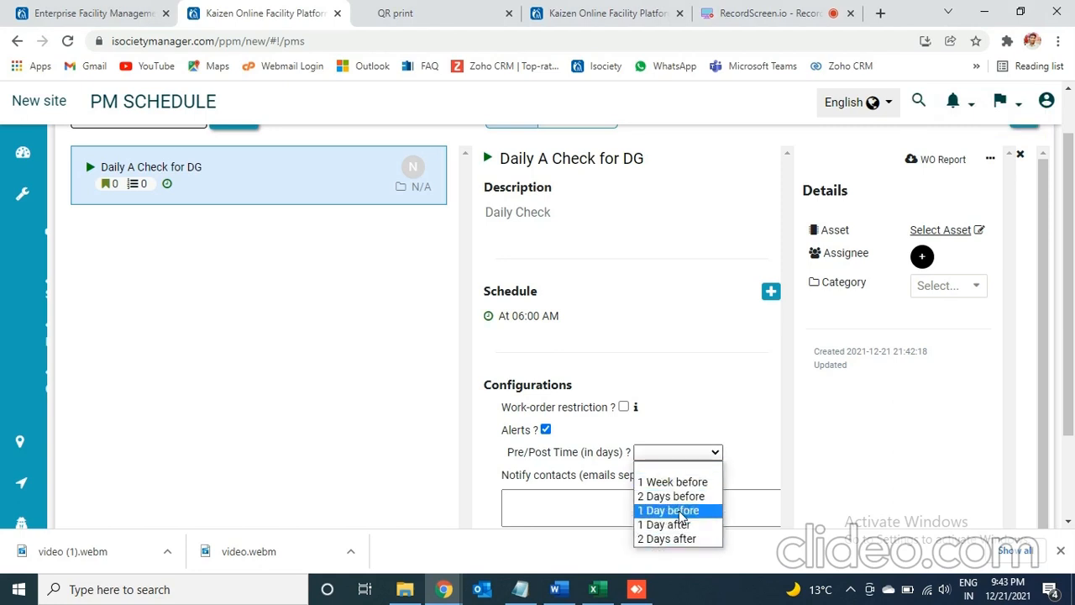
click(683, 511)
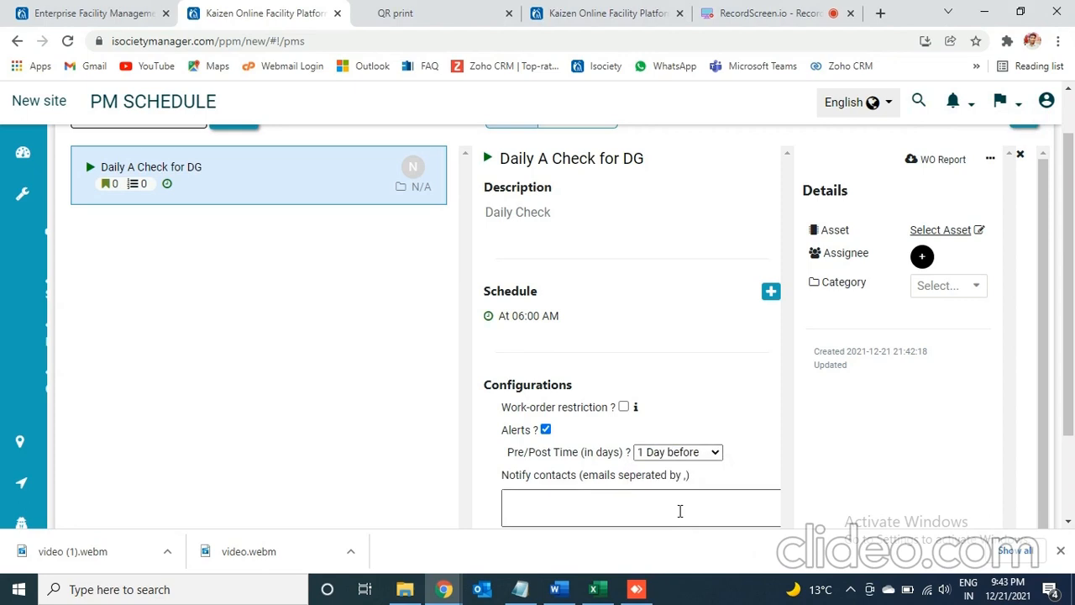
- Enter two comma-separated e-mail addresses as the contacts to notify for the alerts
click(604, 512)
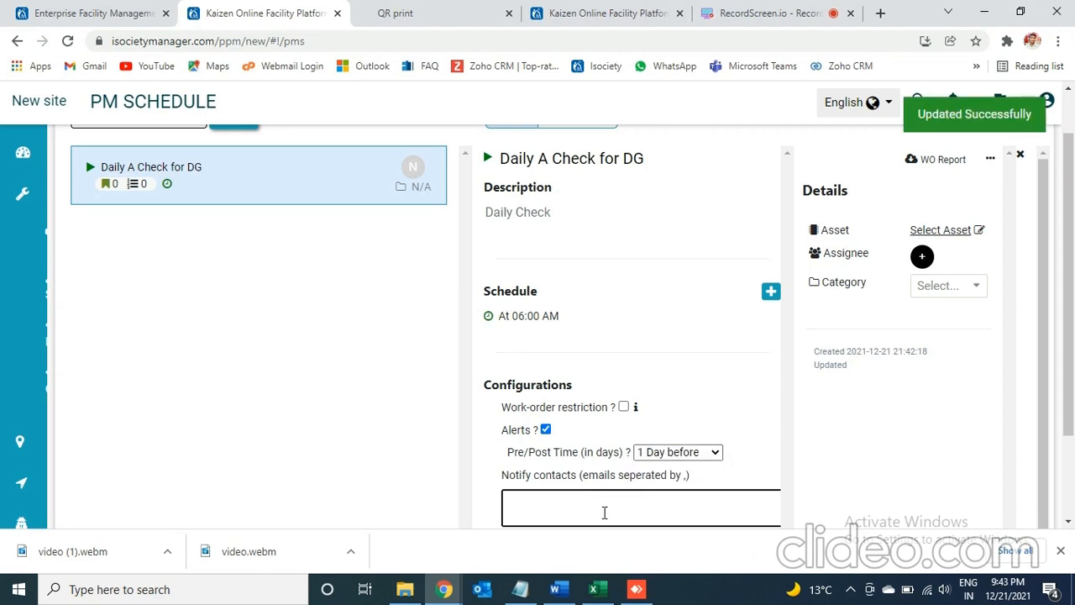
text(abc@gmail)
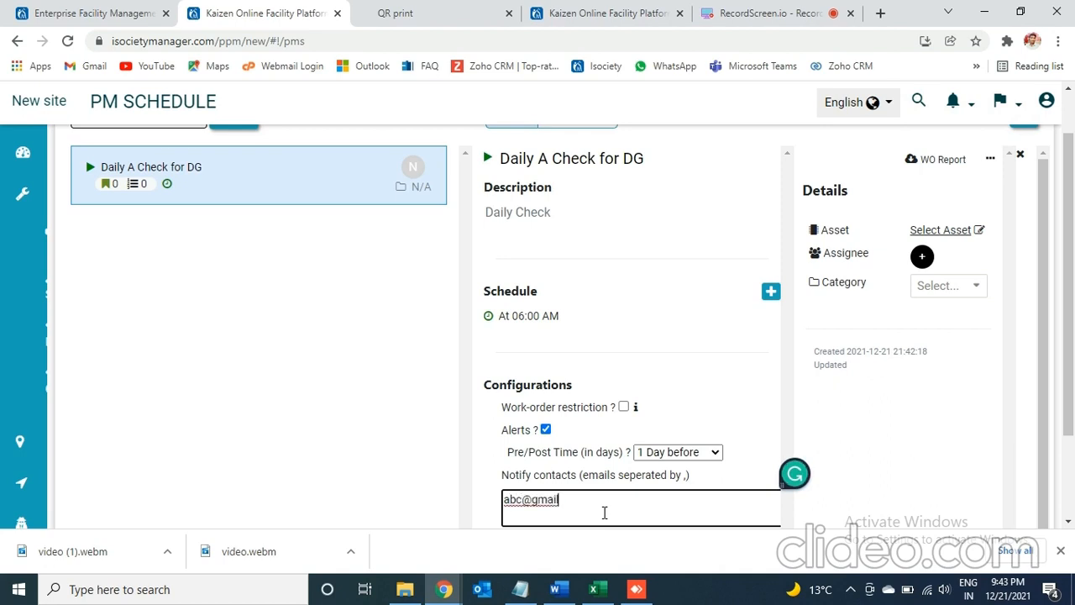
text(.com,xyz@gmail.com)
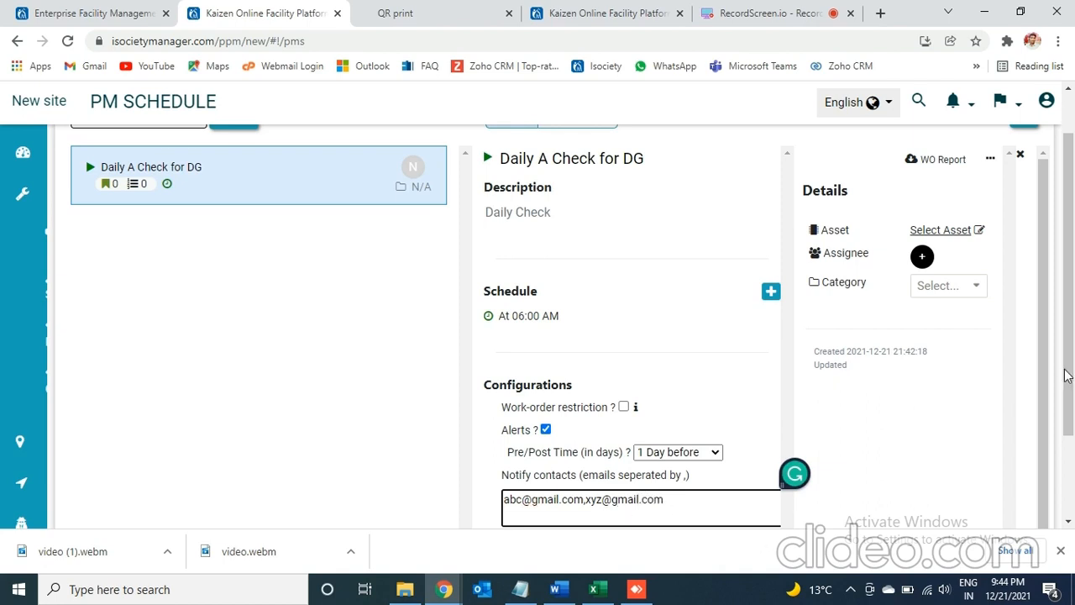
- Import the instructions of the DG A Check checklist into the Daily A Check for DG template
drag(1071, 382, 1068, 492)
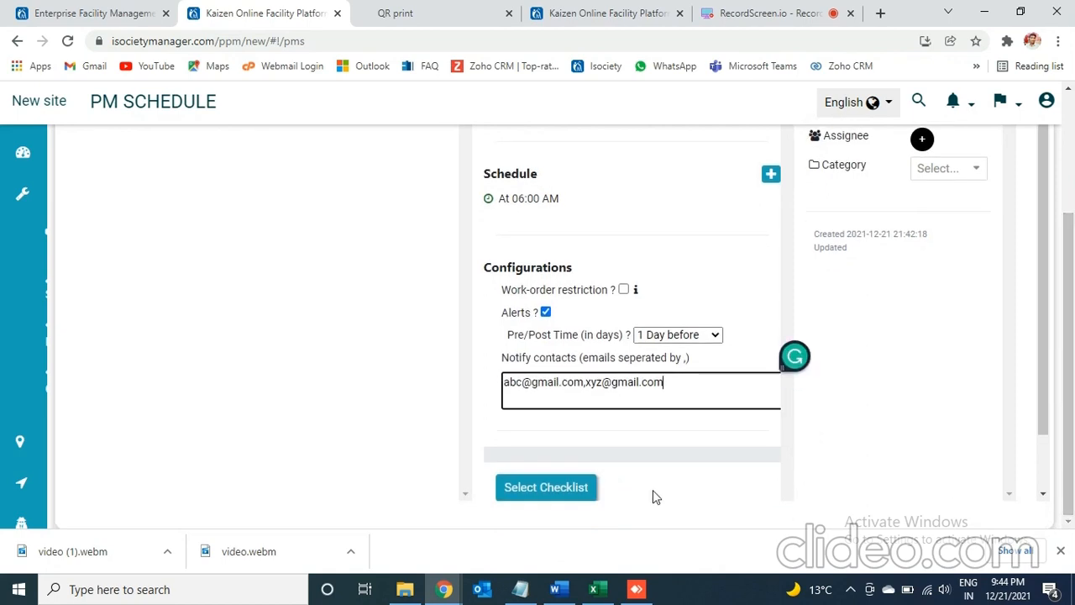
click(562, 489)
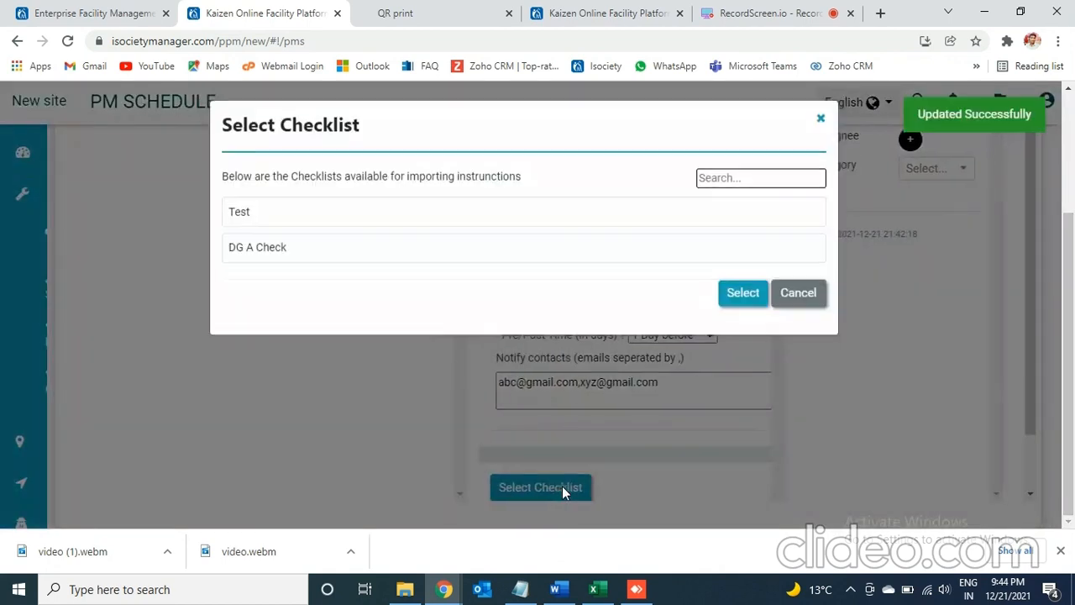
click(253, 252)
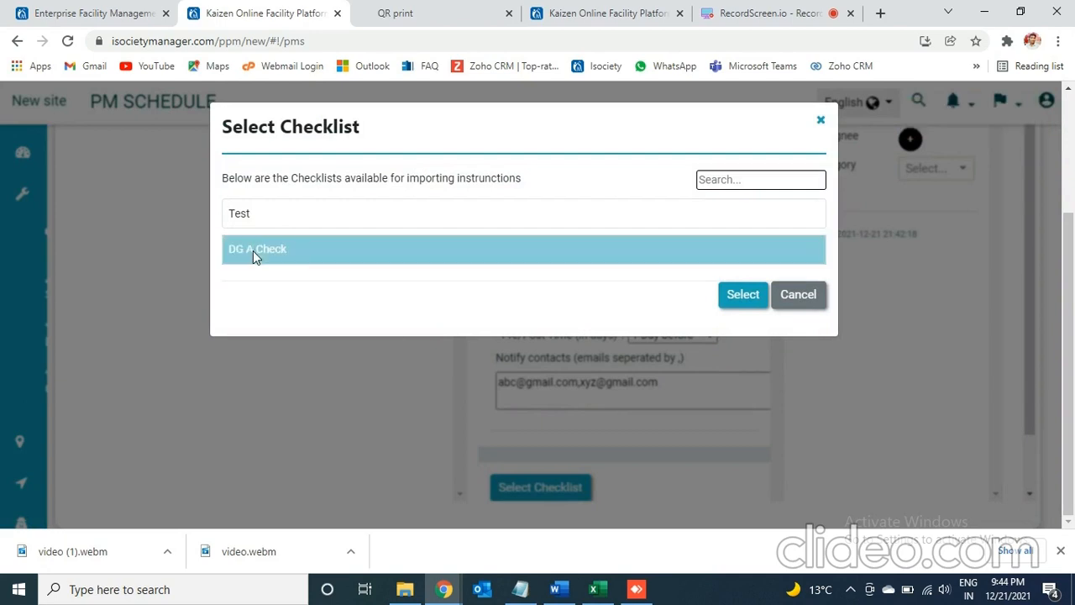
click(733, 300)
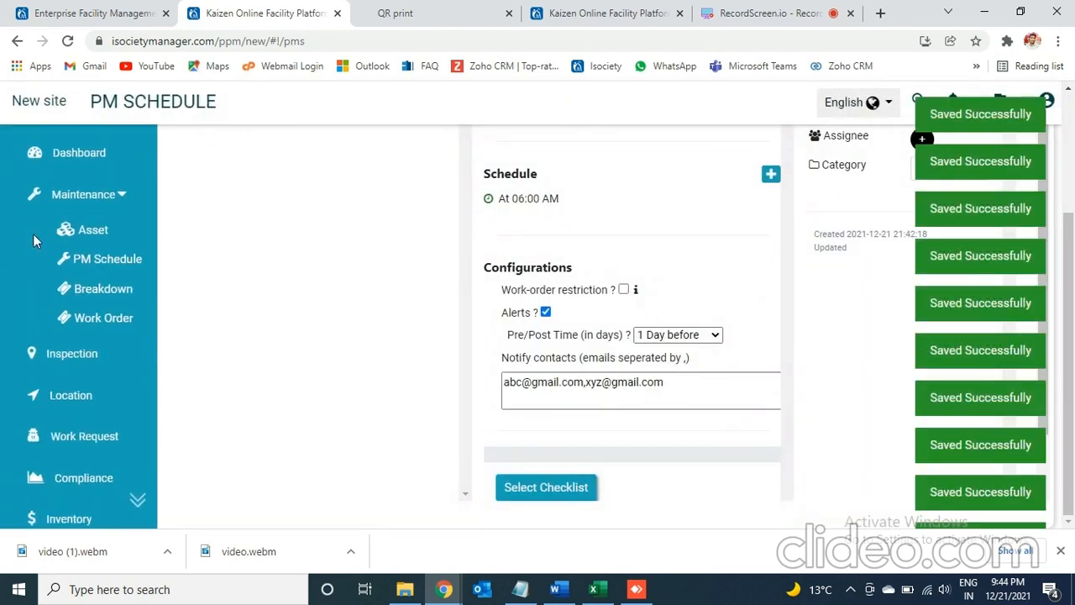
- Go to the Checklist setup and save a new checklist named "Test 2"
mouse_move(140, 517)
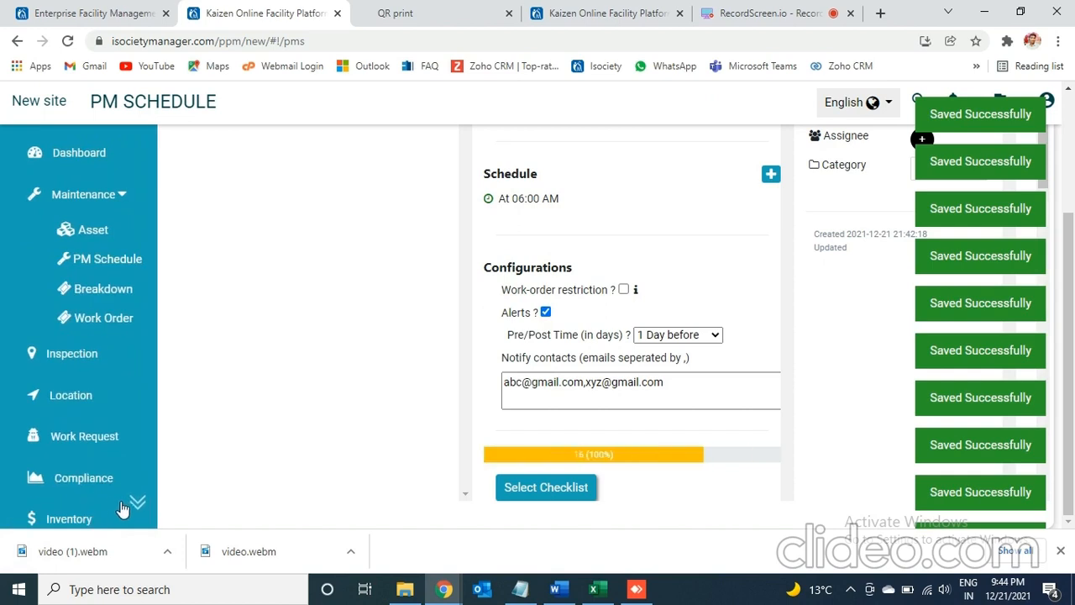
scroll(141, 506, down, 2)
scroll(134, 495, down, 2)
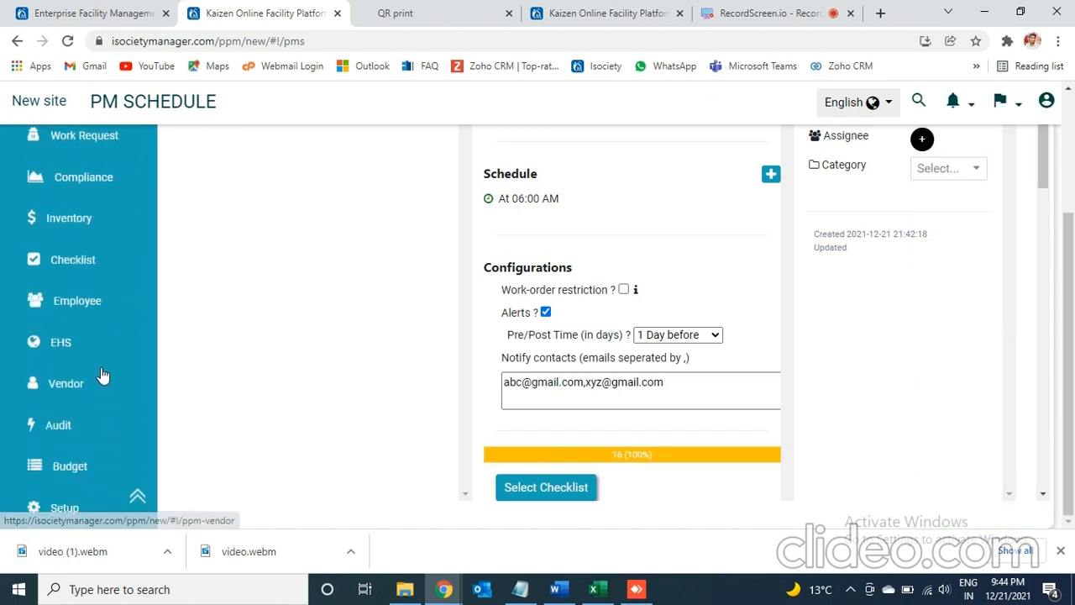
click(73, 262)
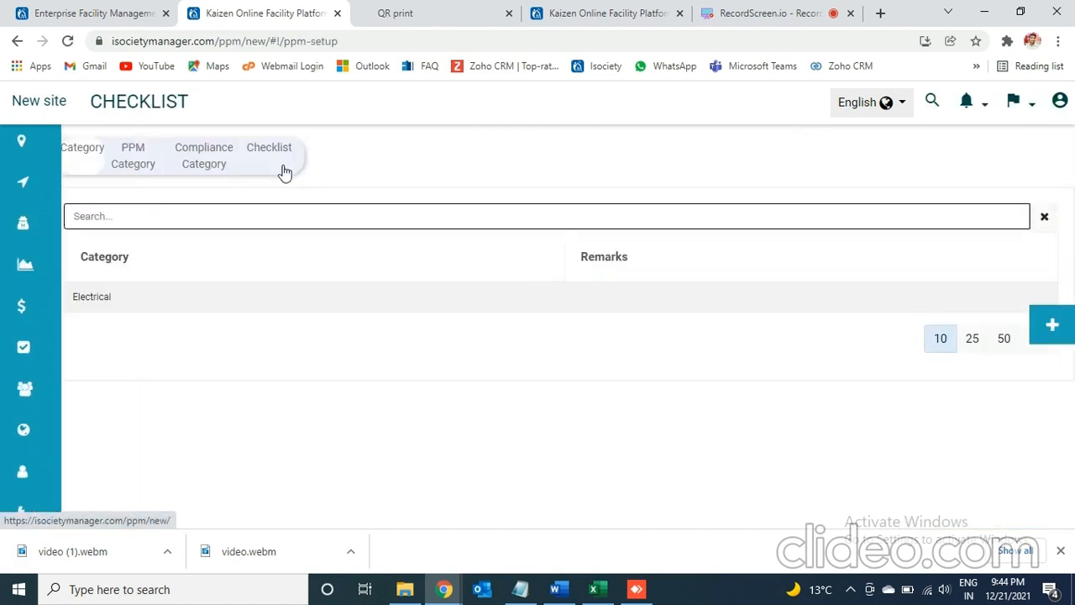
click(278, 164)
click(248, 212)
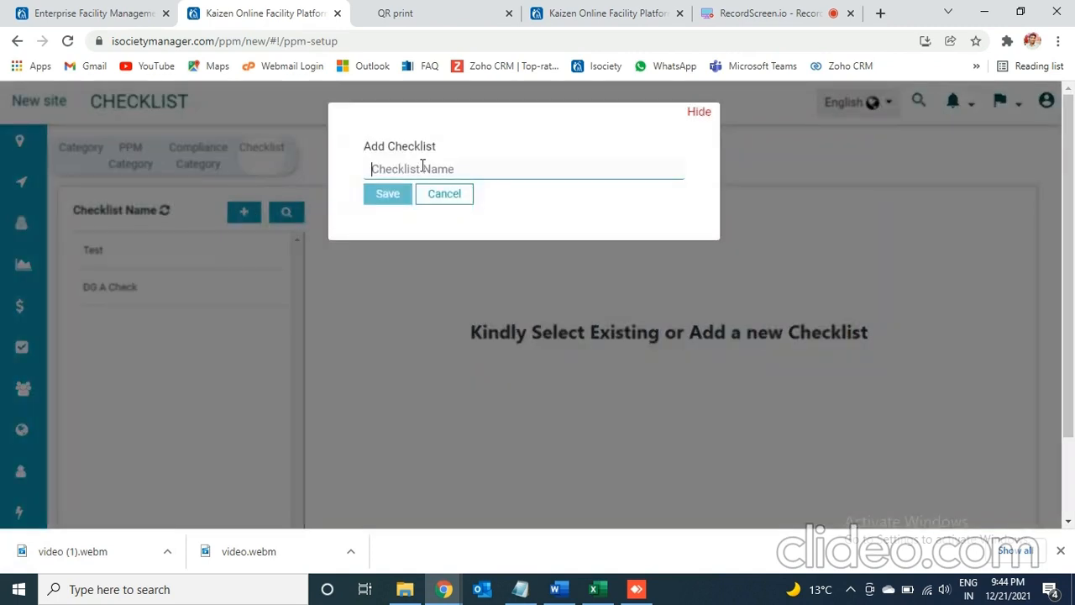
text(Test 2)
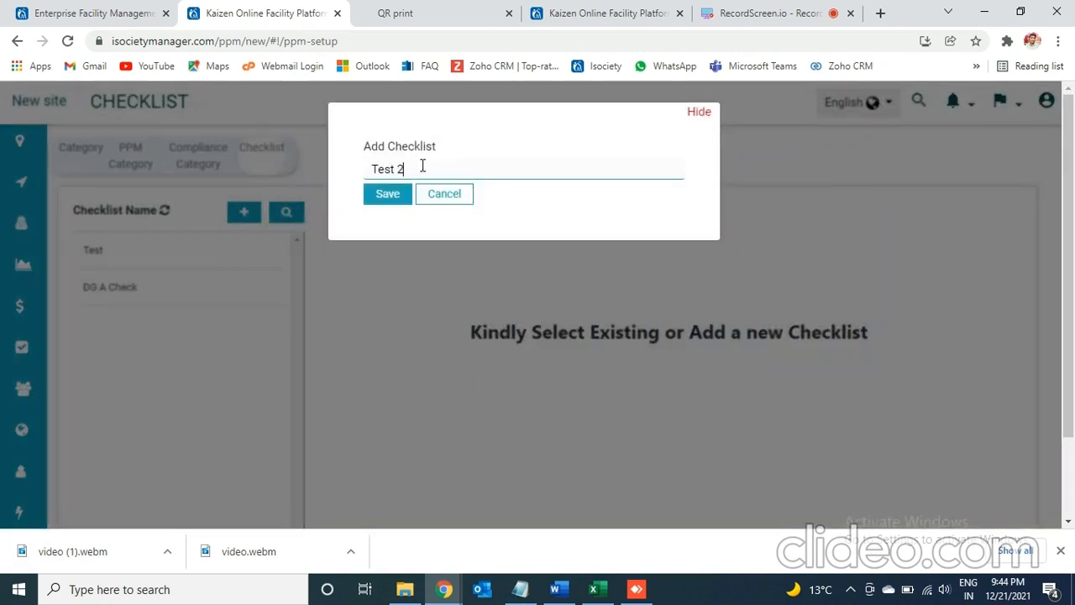
click(395, 193)
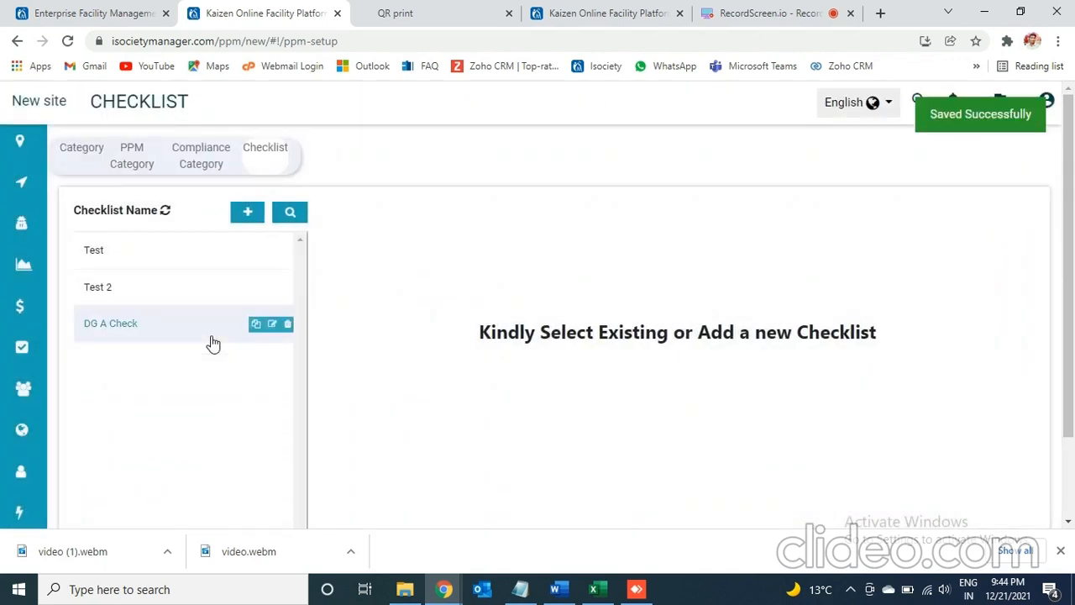
- Start building the Test 2 checklist and open the bulk entry form for its instructions
click(129, 294)
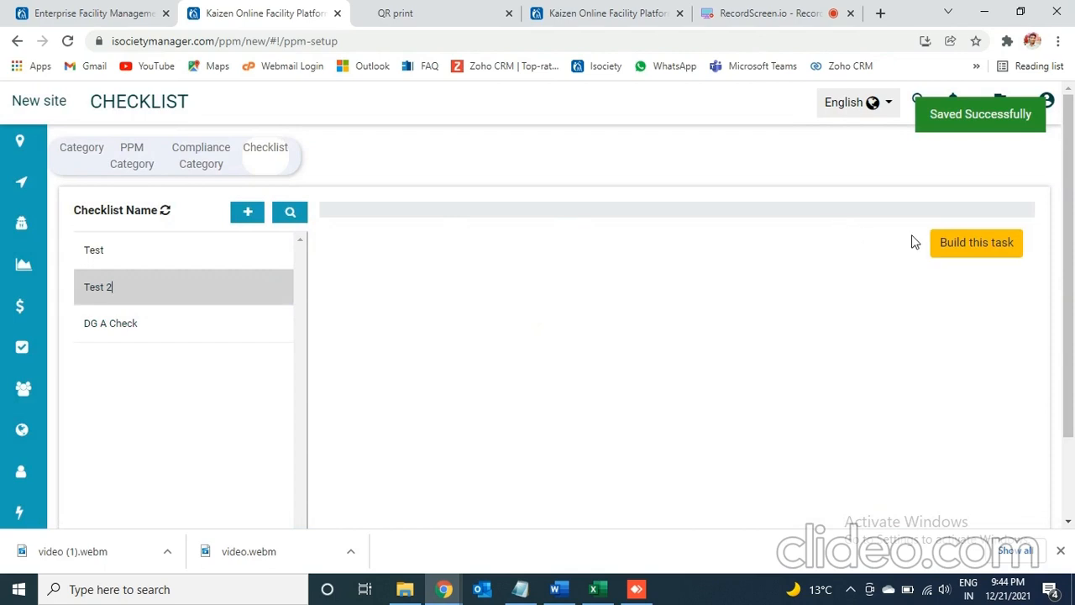
click(966, 243)
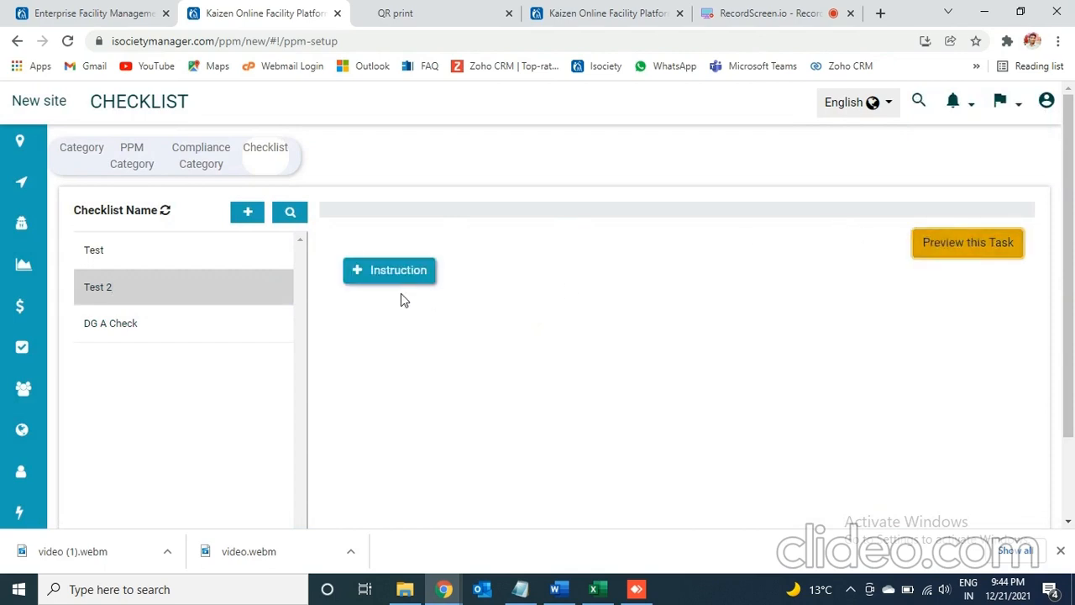
click(375, 270)
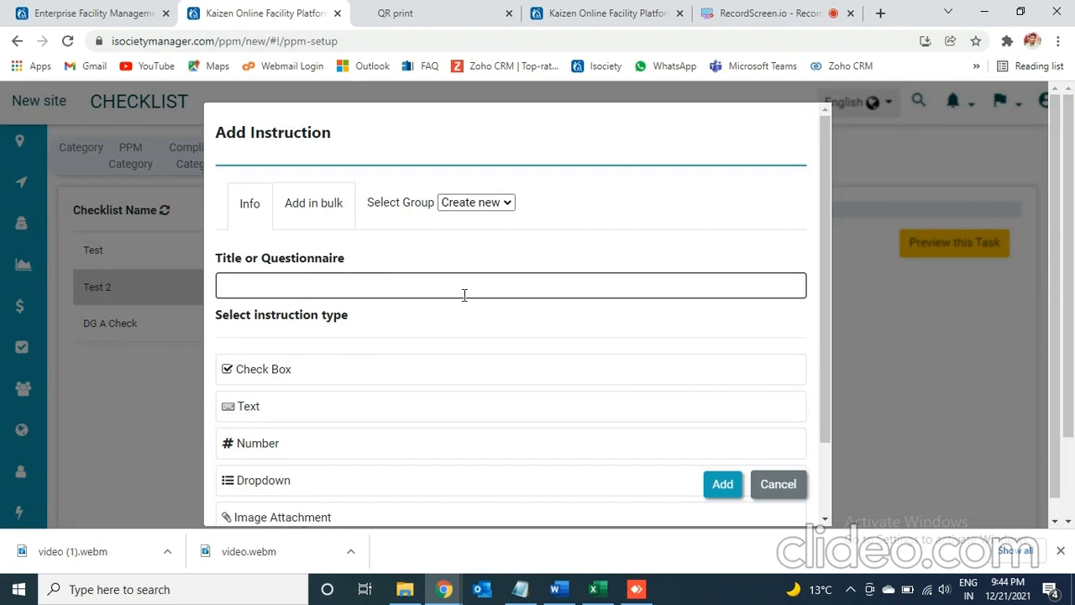
click(317, 202)
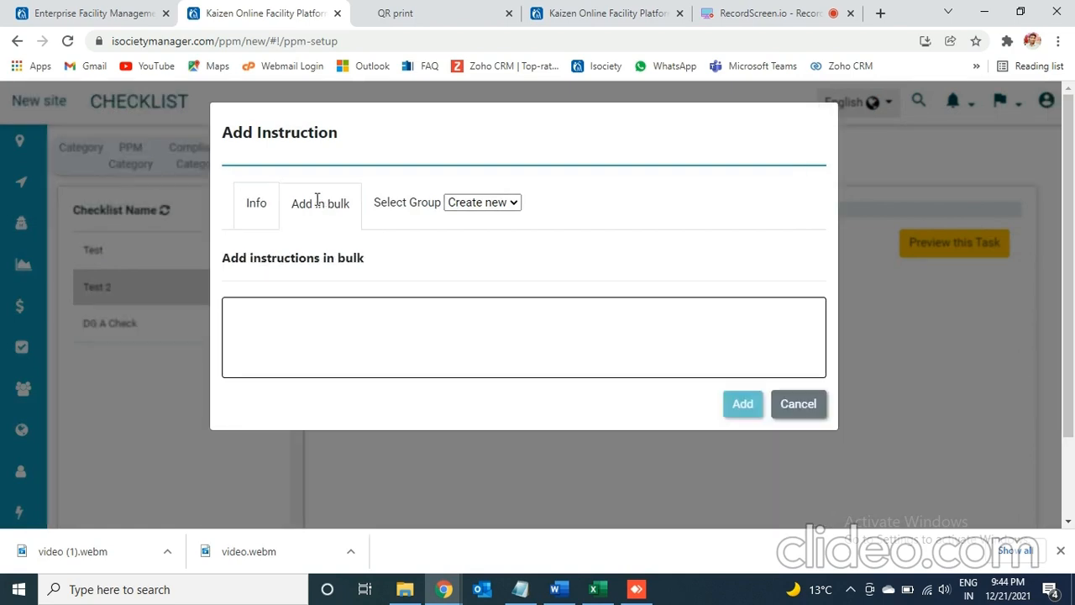
click(286, 345)
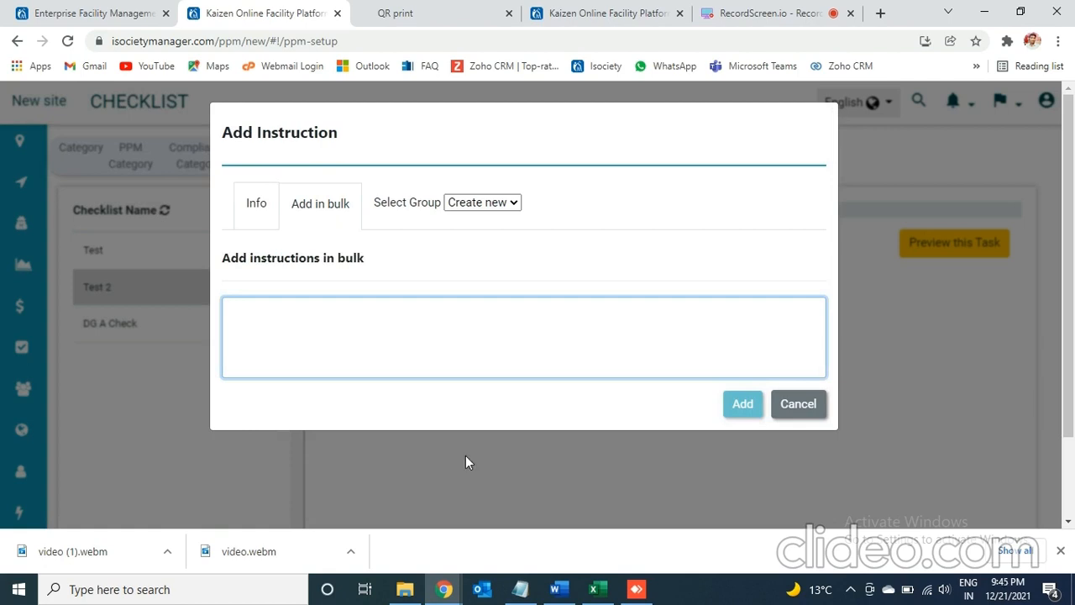
- Review the instruction list in the Dg A Check Checklist workbook in Excel, return to the browser and cancel the bulk instruction entry
click(600, 593)
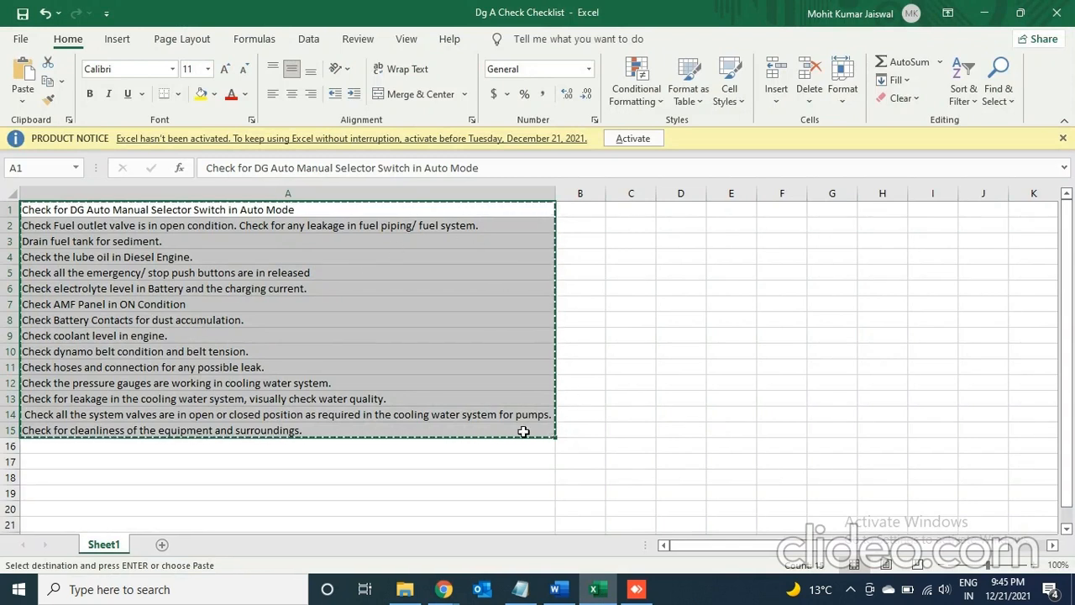
click(444, 588)
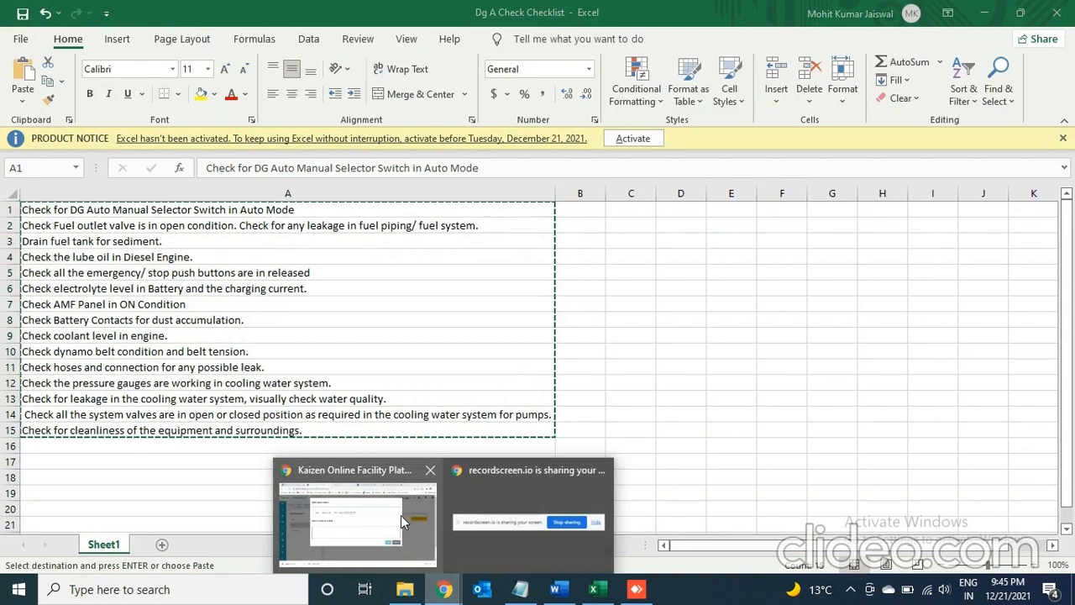
click(401, 515)
click(470, 304)
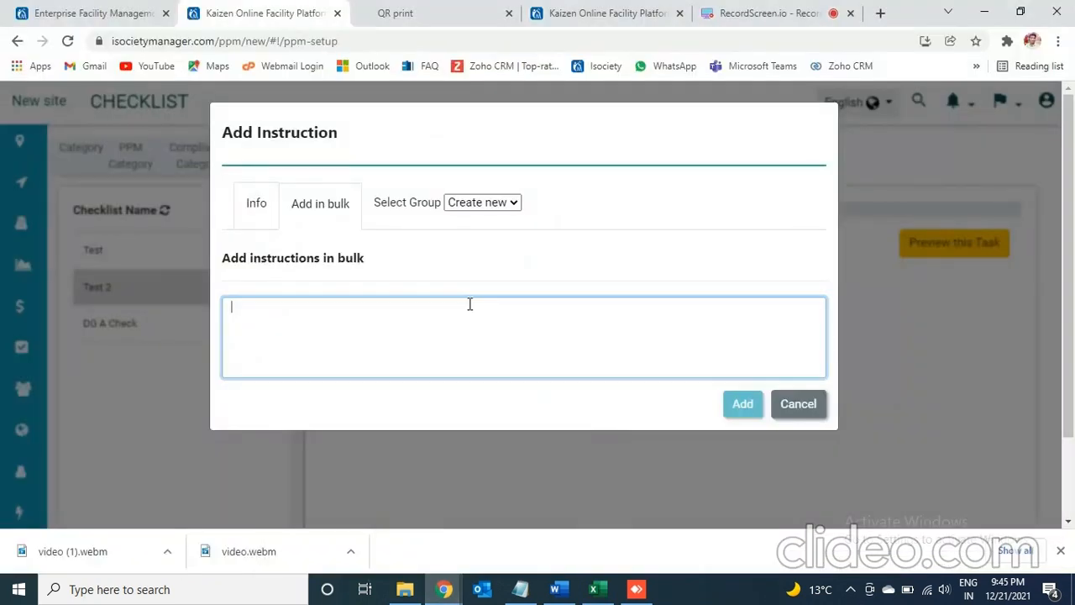
click(799, 405)
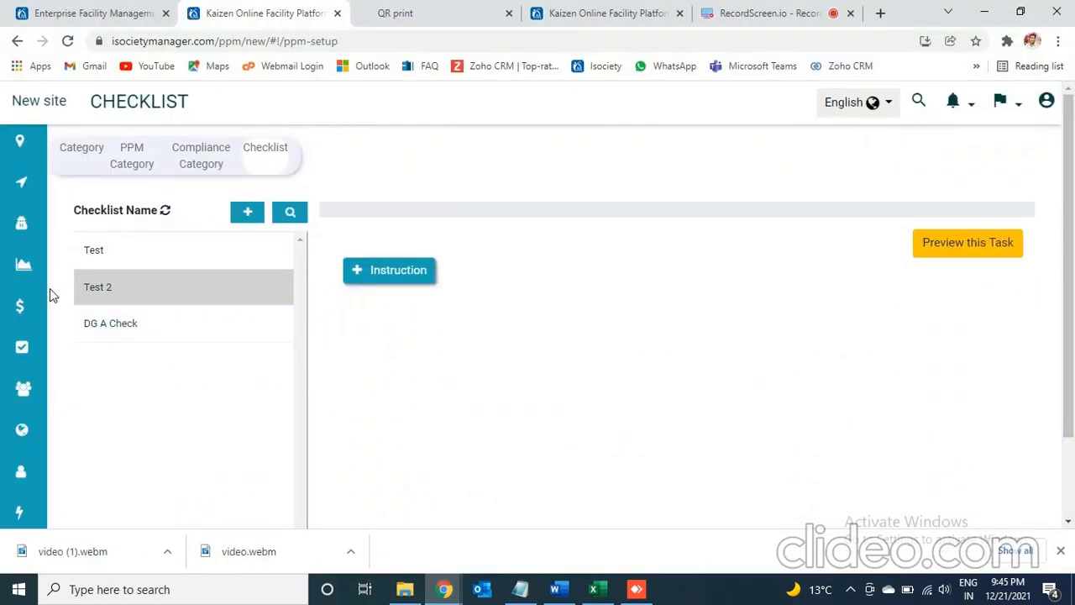
- Open the Daily A Check for DG entry in the PM Schedule and associate the DG-500 KVA asset with it
mouse_move(8, 453)
click(137, 496)
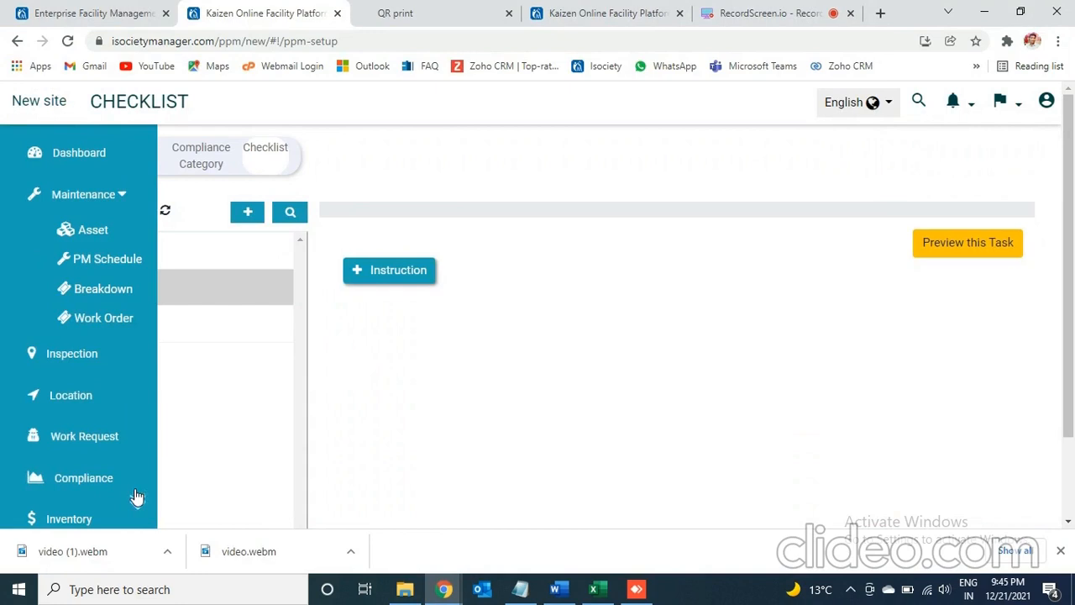
click(92, 264)
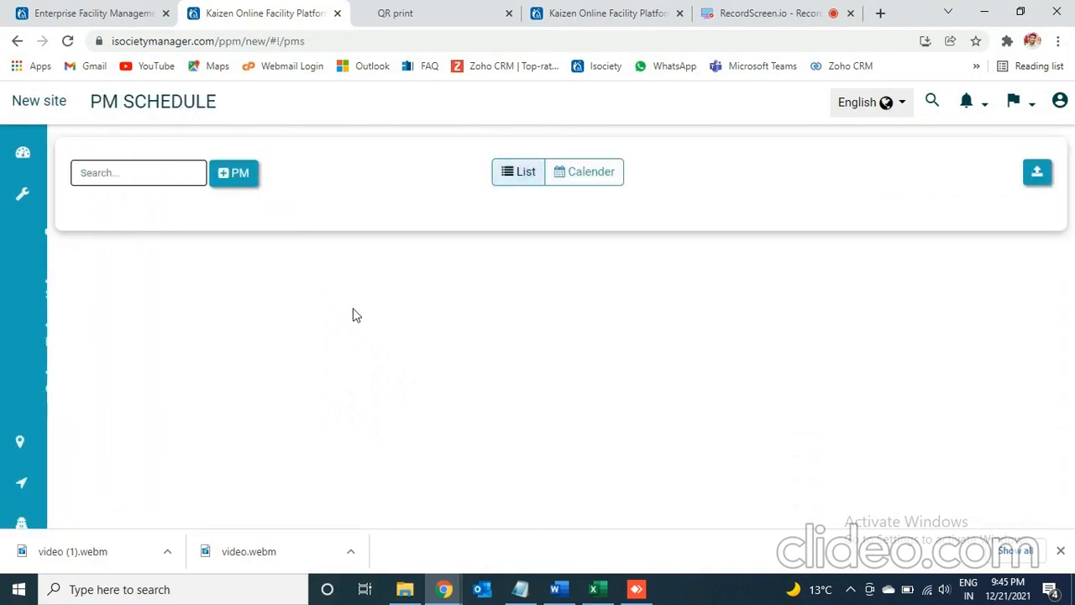
mouse_move(38, 217)
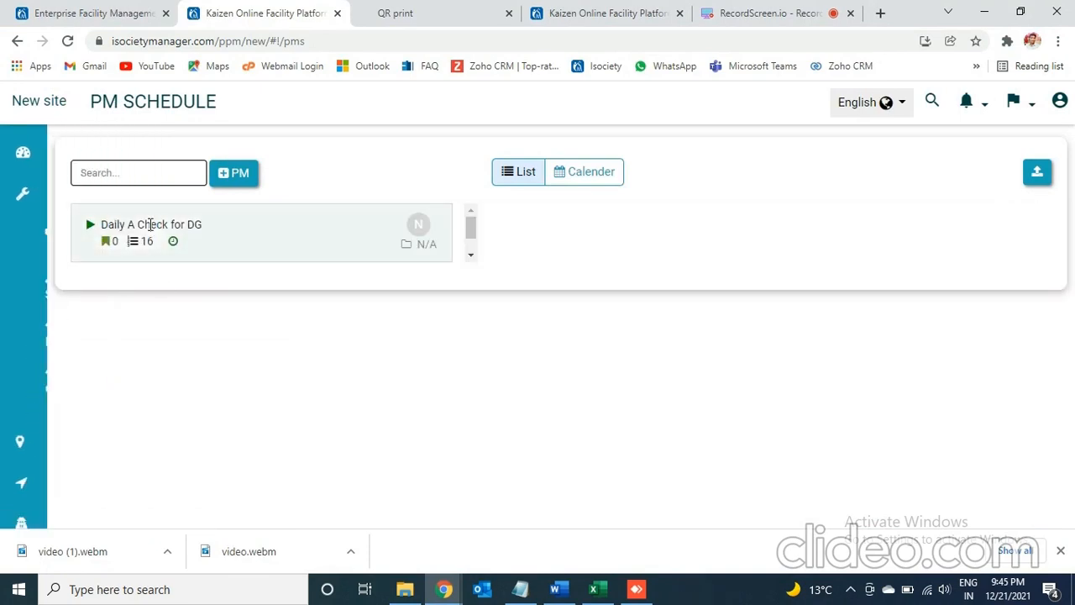
click(322, 235)
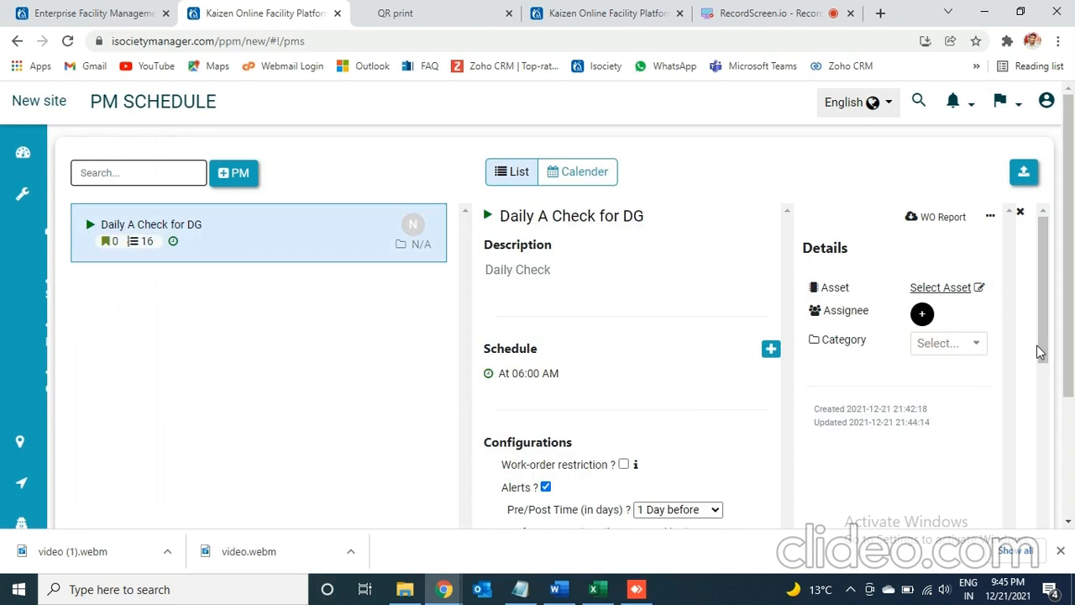
drag(1037, 345, 1015, 303)
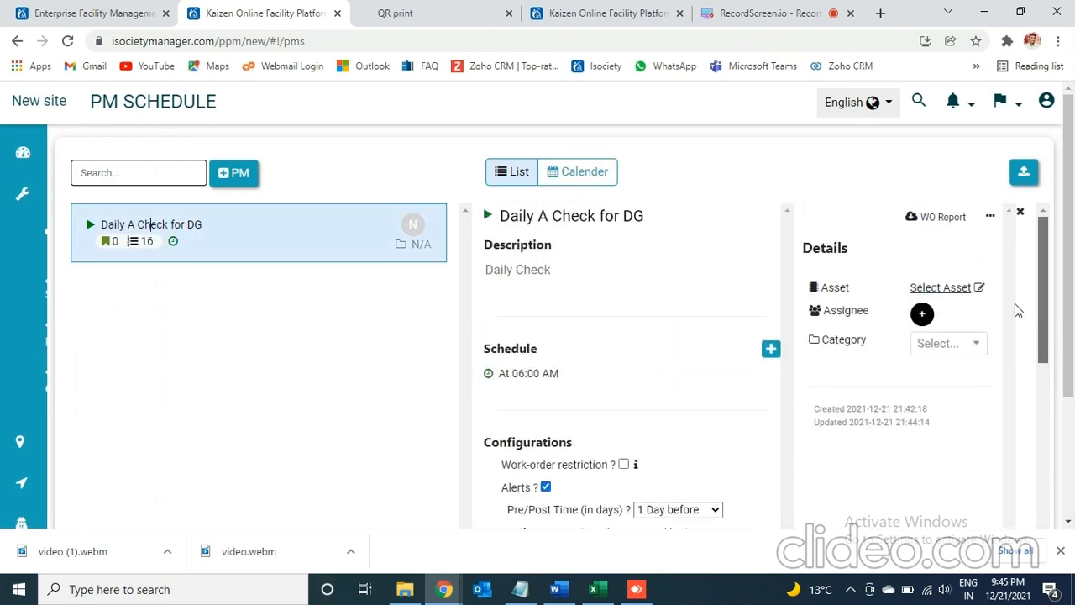
click(950, 288)
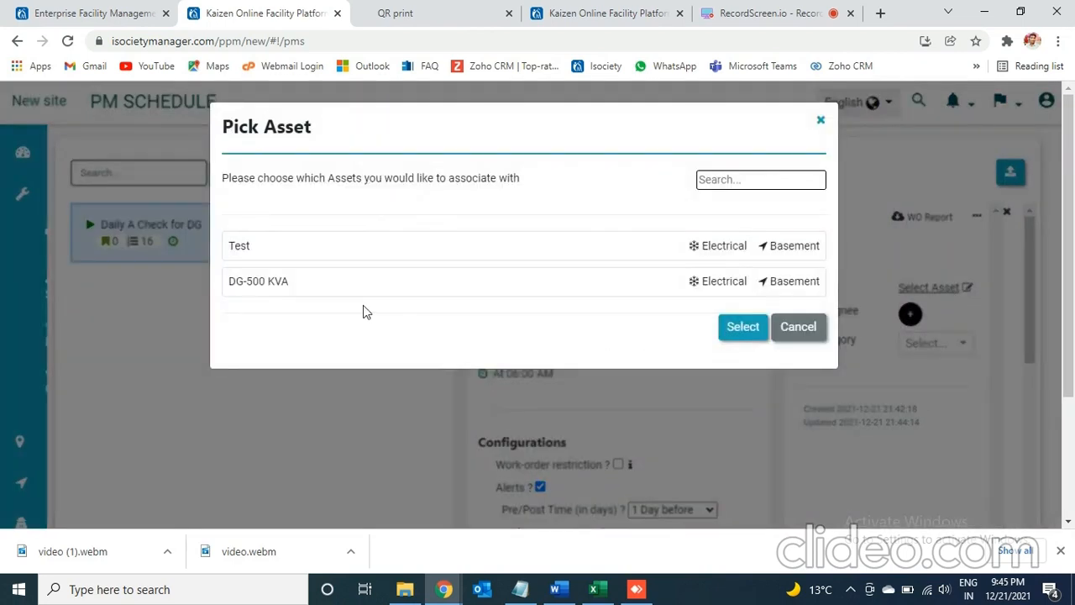
click(271, 285)
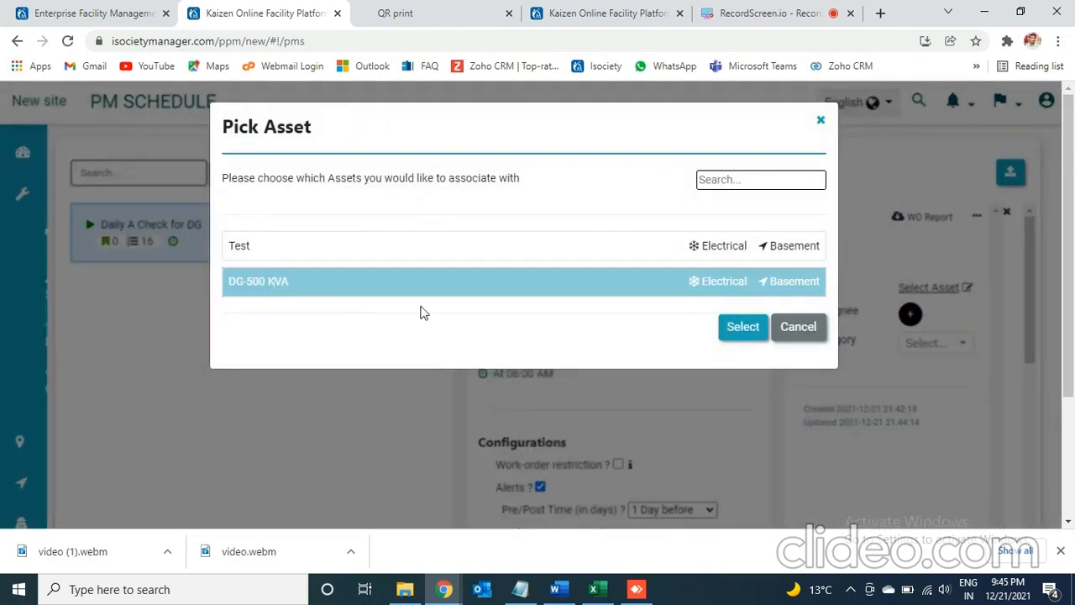
click(742, 330)
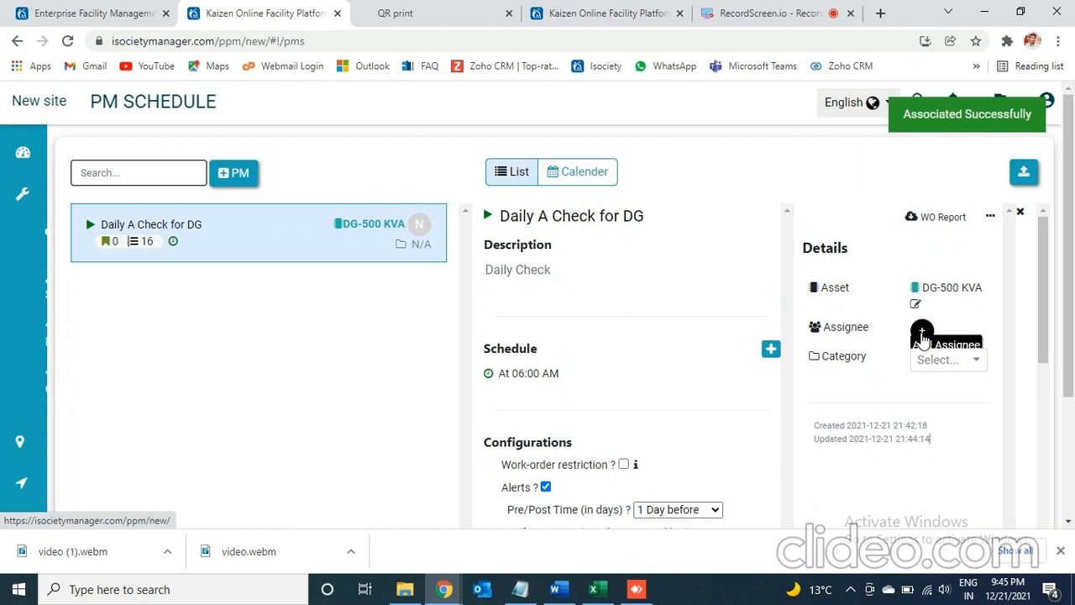
- Assign the Technician staff employee to the Daily A Check for DG schedule
click(921, 332)
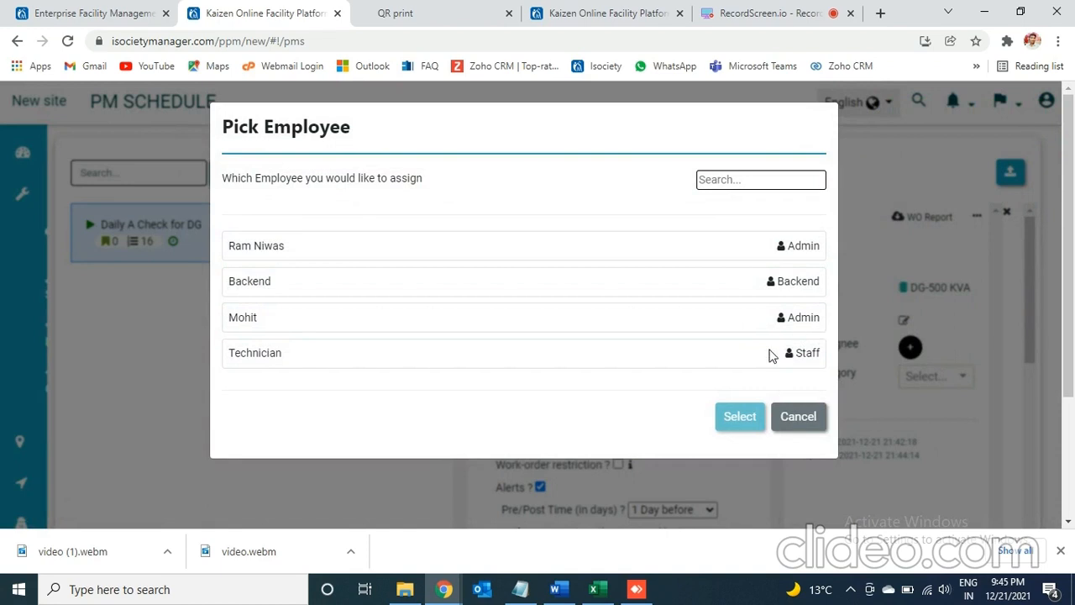
click(551, 354)
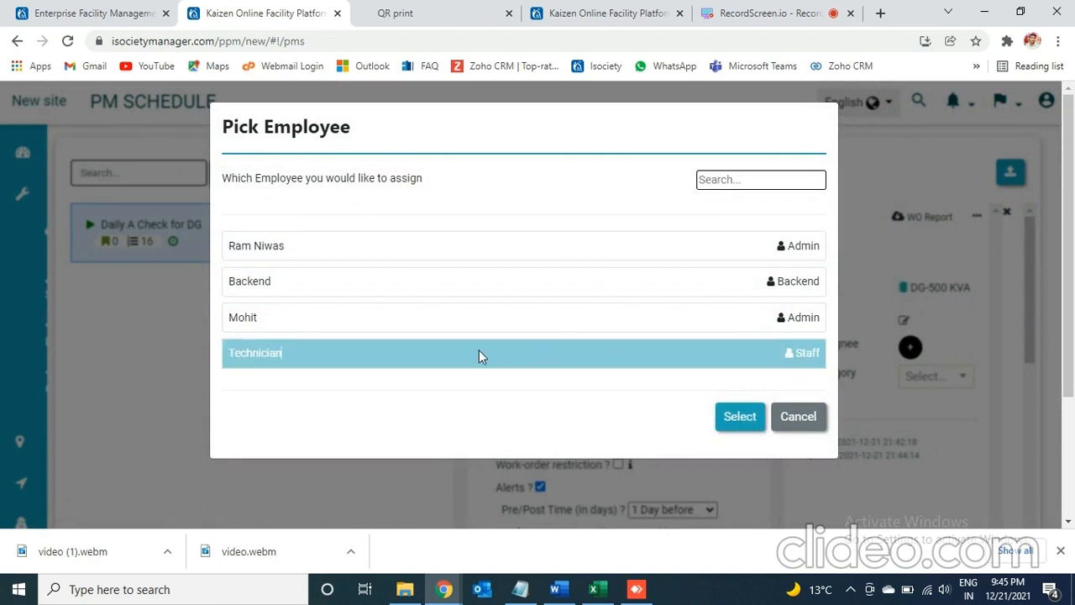
click(749, 424)
- Open the new-employee form from the Employee page, look at the Staff Role options and cancel the form
mouse_move(91, 304)
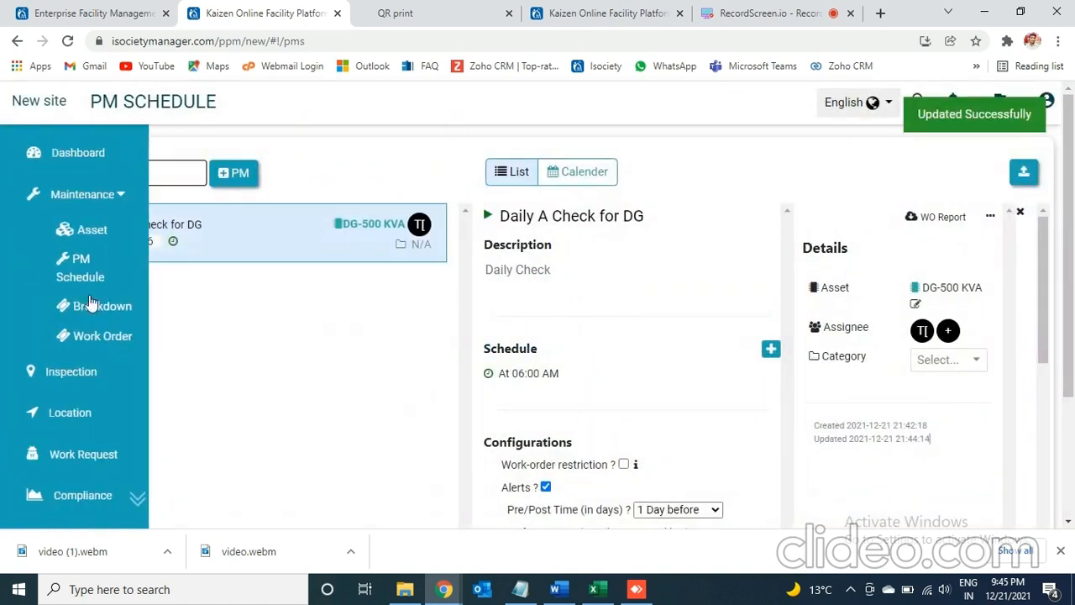
scroll(147, 506, down, 4)
click(147, 506)
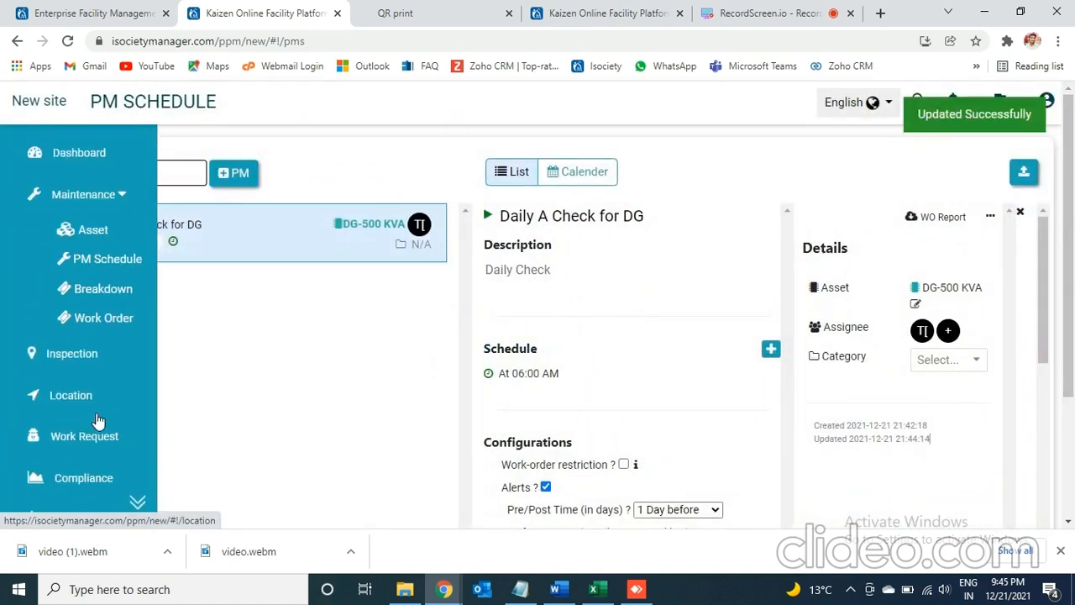
click(139, 502)
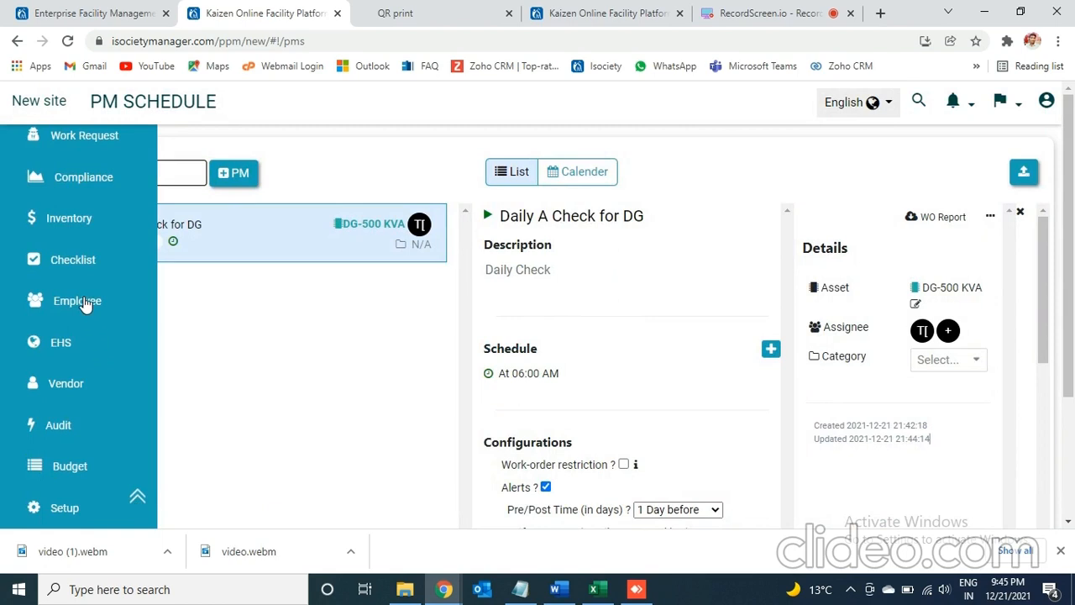
click(84, 303)
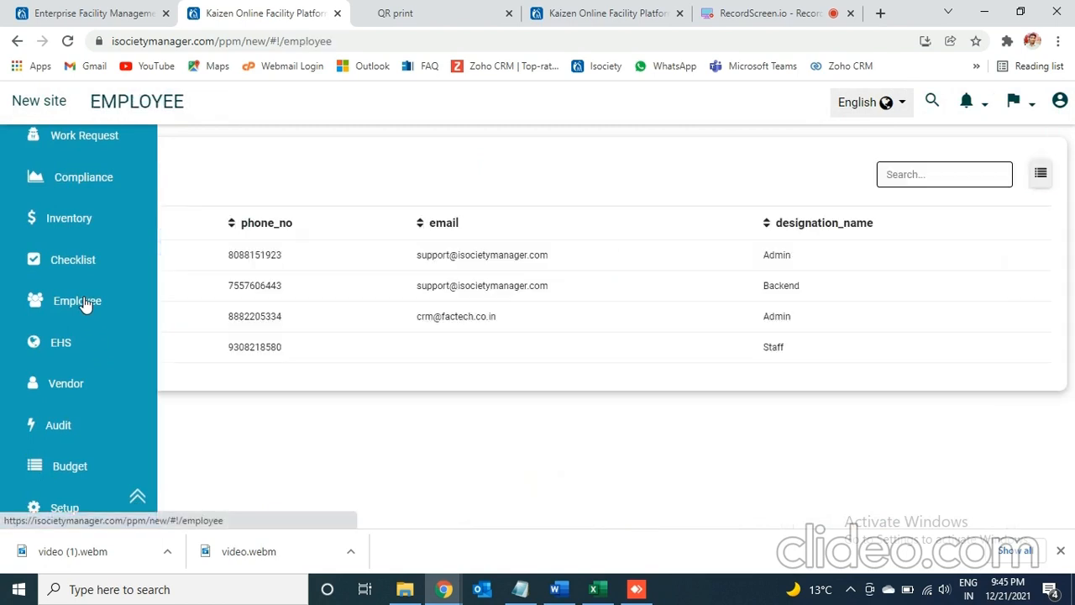
click(108, 179)
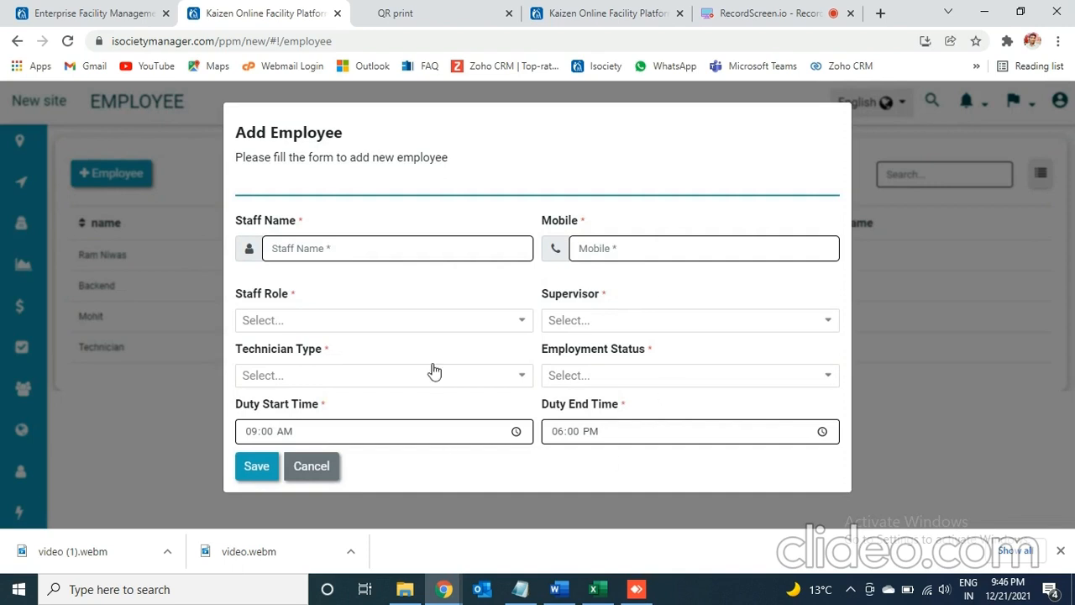
click(449, 330)
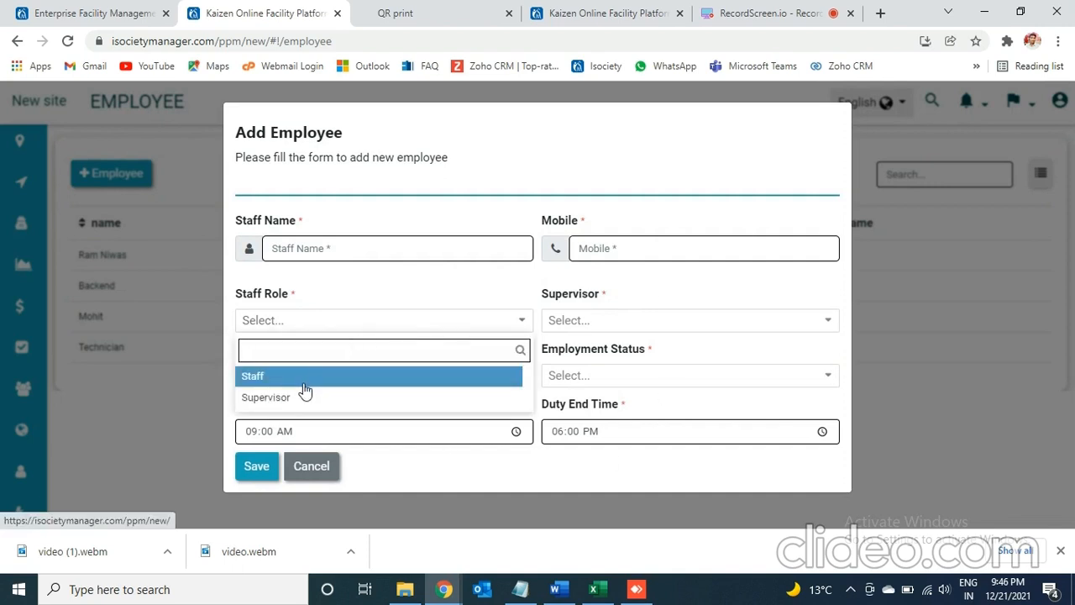
click(325, 465)
- Return to the PM Schedule and set the category of Daily A Check for DG to Engineering
mouse_move(1, 274)
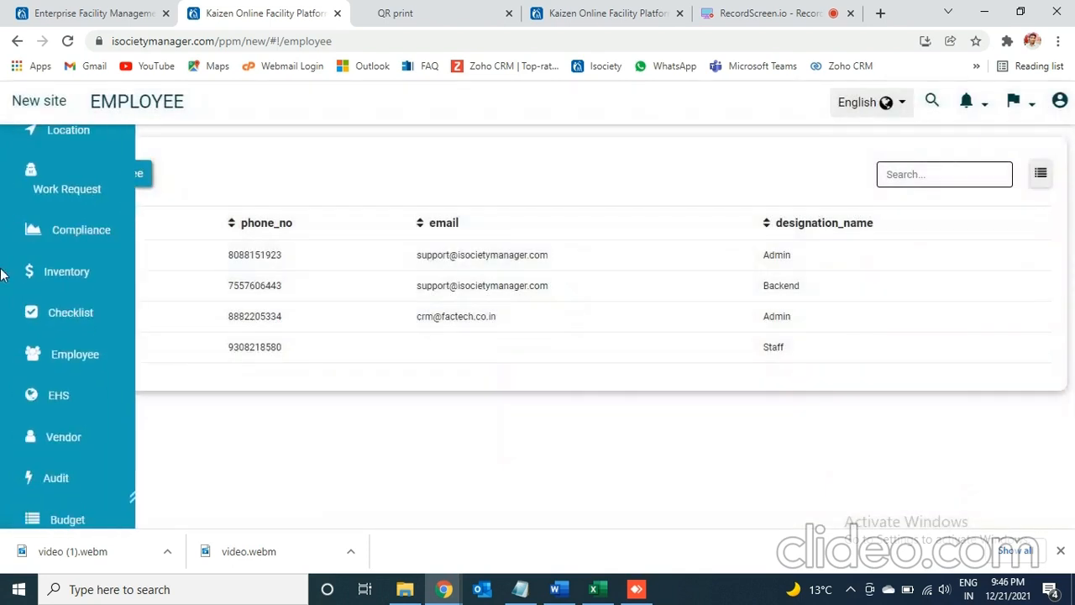
mouse_move(1, 501)
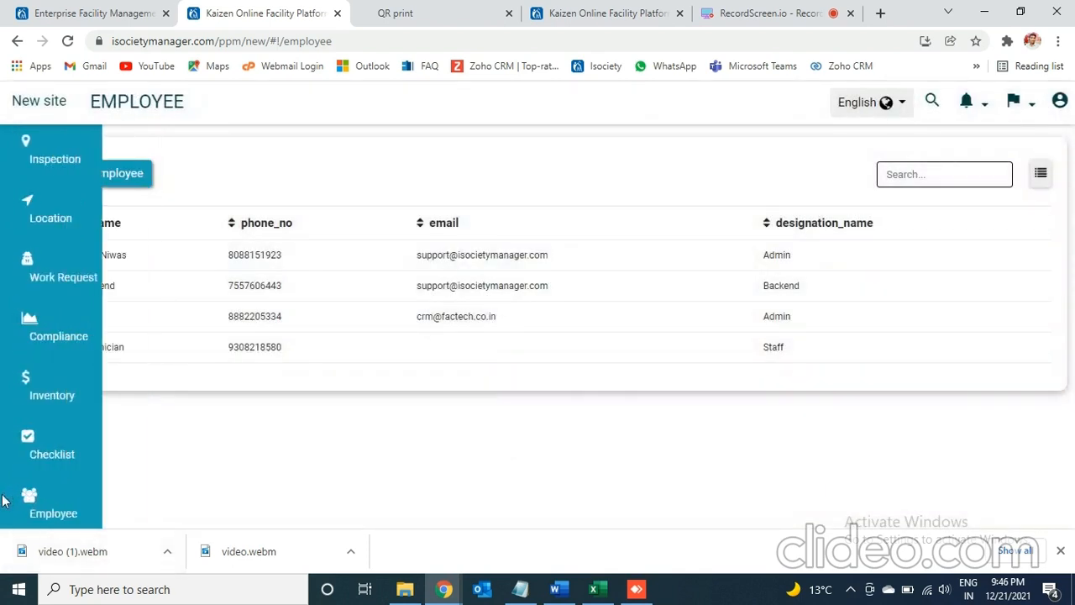
click(136, 502)
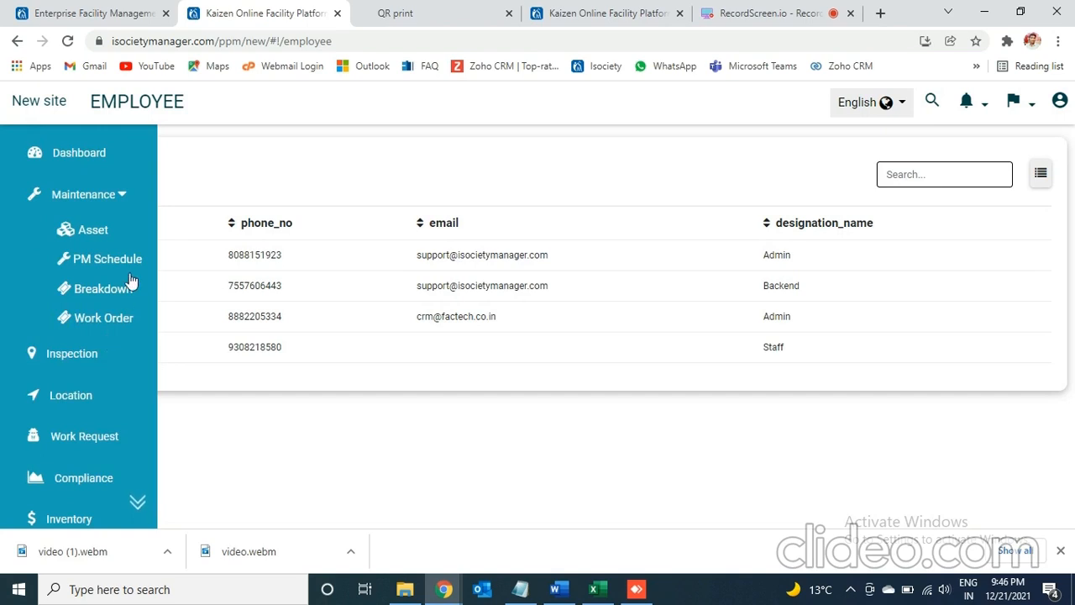
click(109, 260)
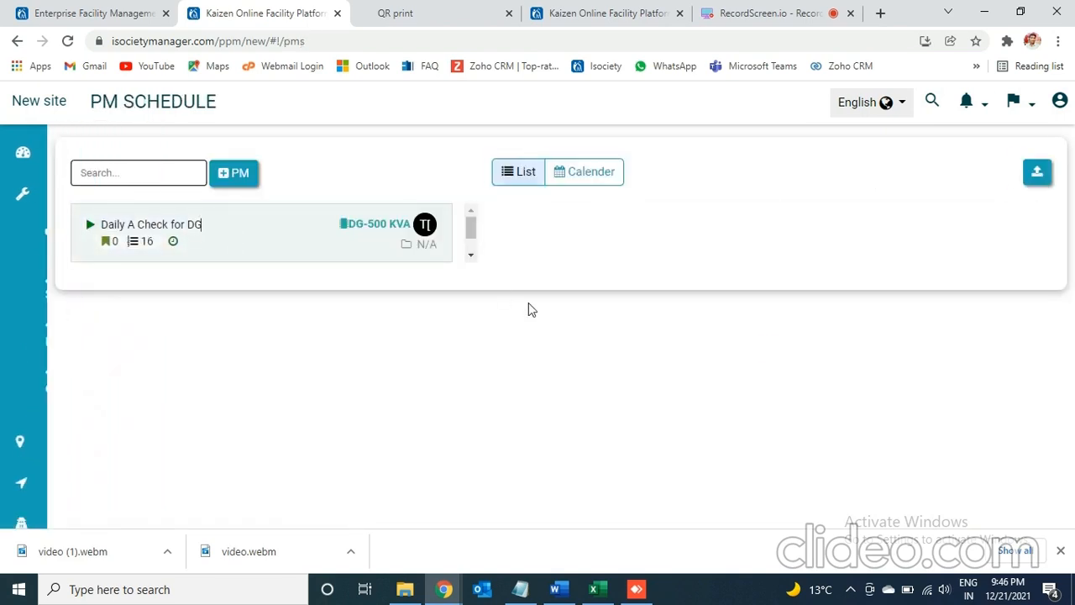
click(969, 368)
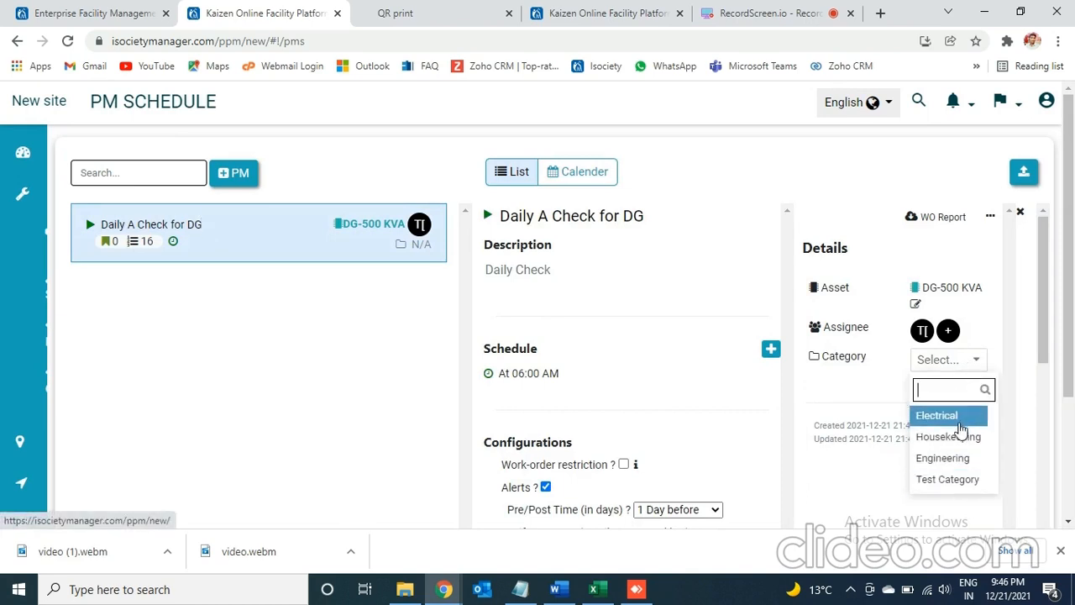
click(954, 456)
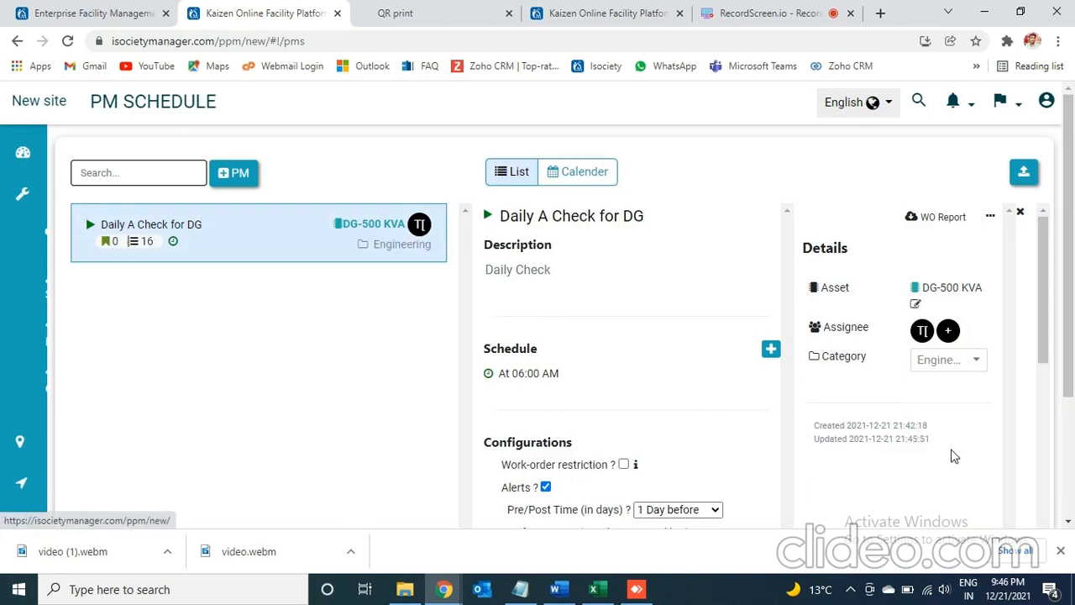
- Open the Setup page in a separate browser tab and view the PPM Category list
mouse_move(21, 255)
scroll(140, 507, down, 4)
scroll(74, 514, up, 4)
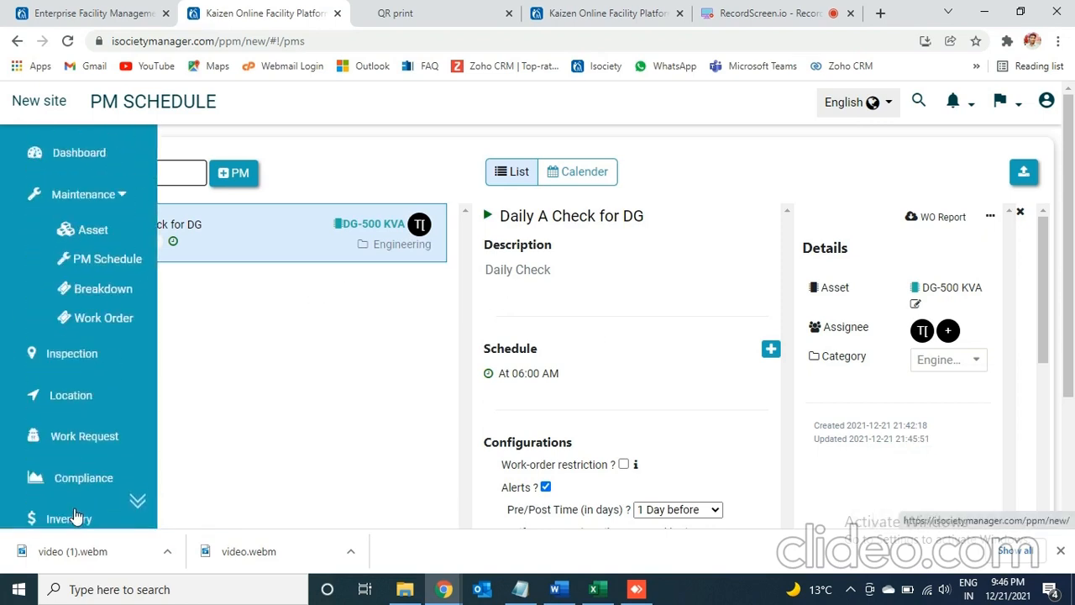
click(103, 316)
click(138, 501)
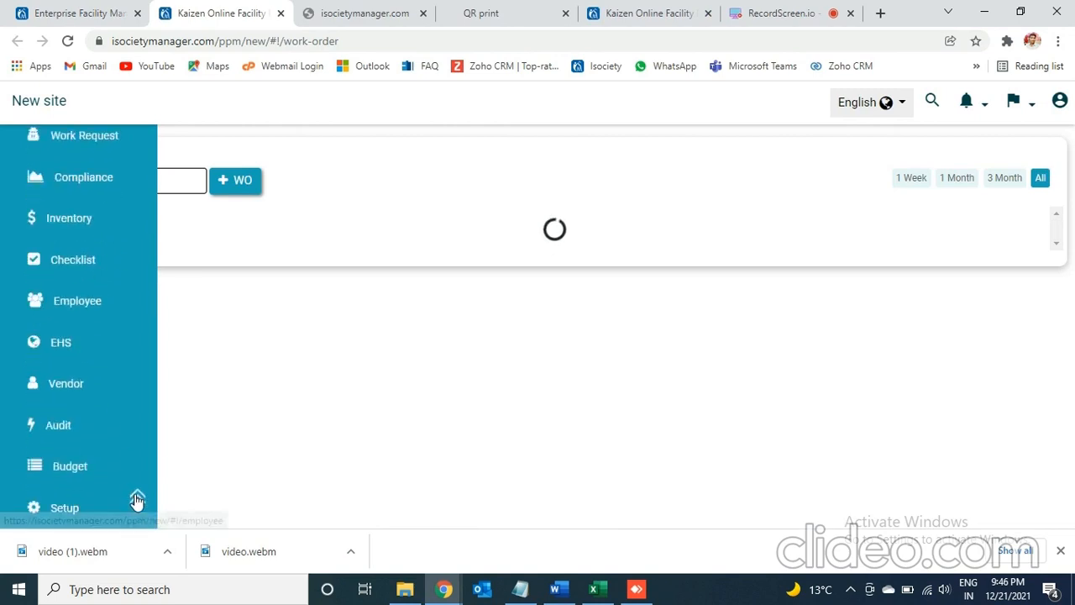
click(65, 509)
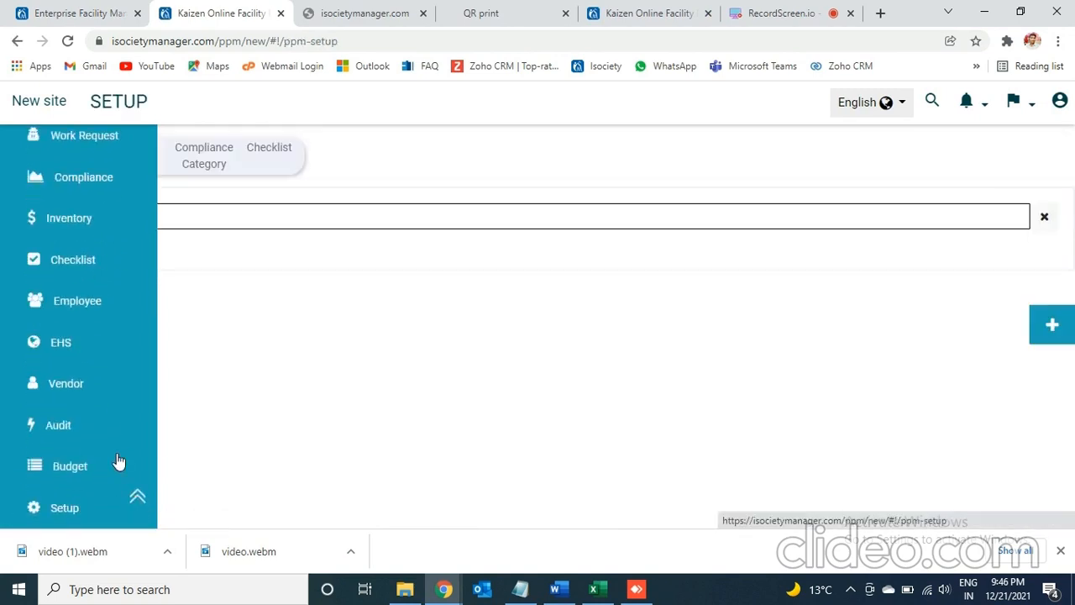
click(124, 160)
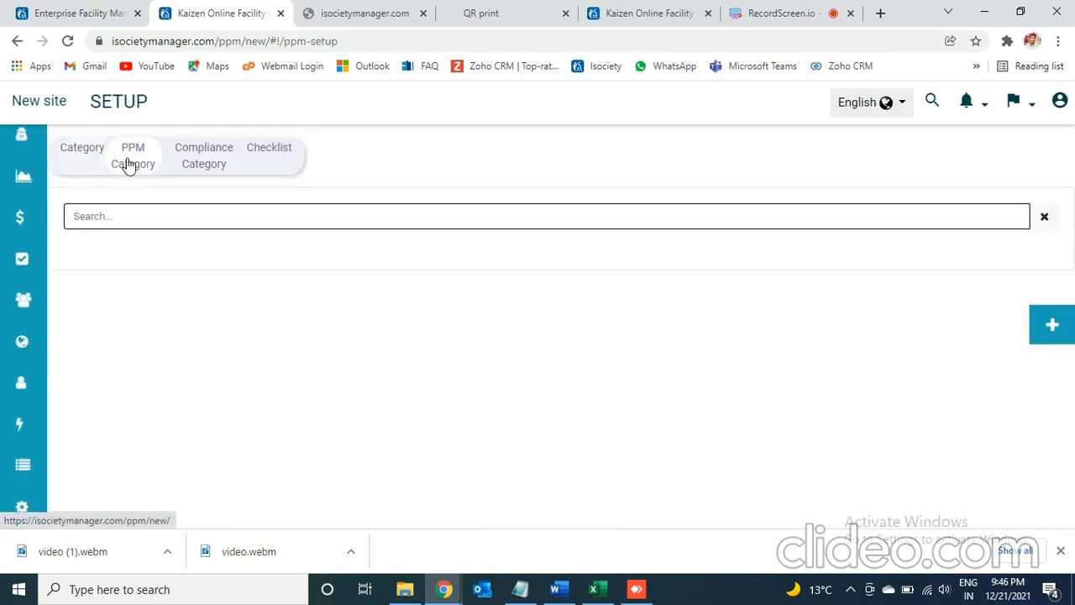
- Add a new PPM category named Test and save it
click(1056, 327)
click(459, 238)
text(Test)
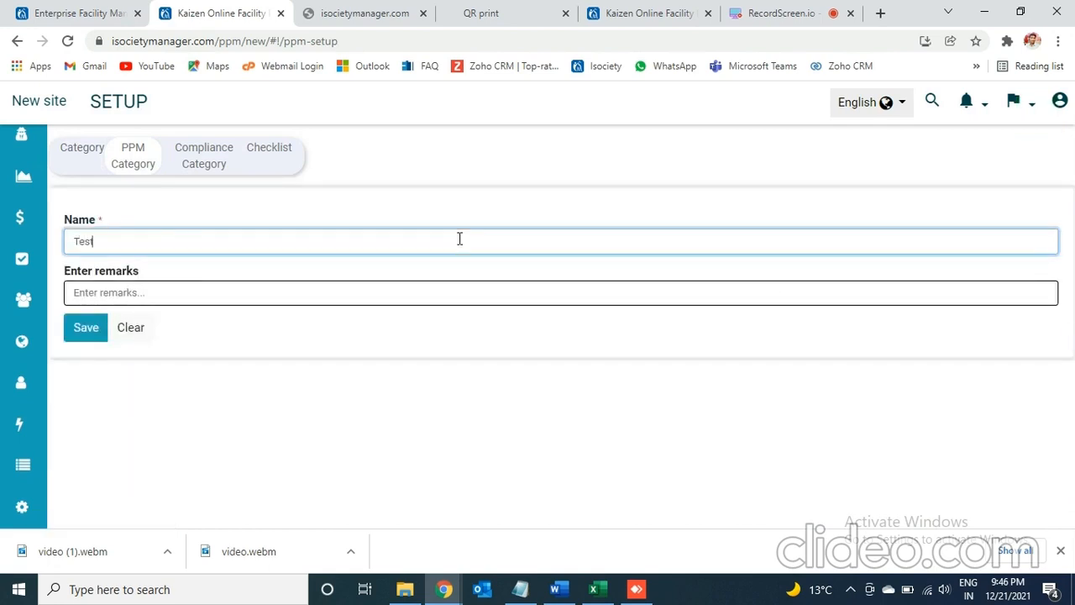
click(100, 331)
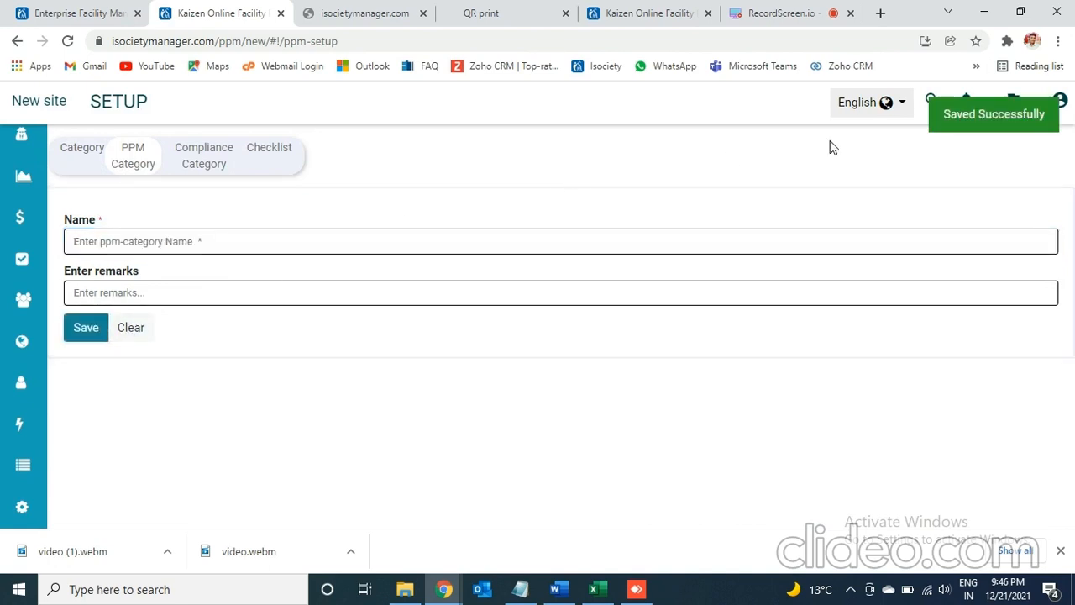
- Go back to the PM Schedule and open the details of Daily A Check for DG
mouse_move(24, 465)
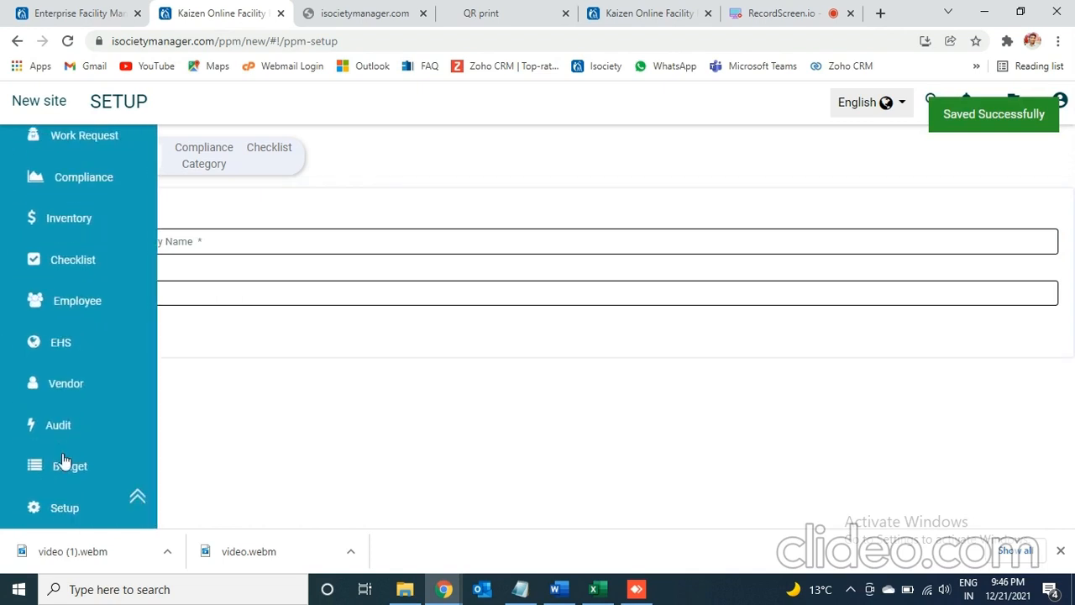
click(140, 496)
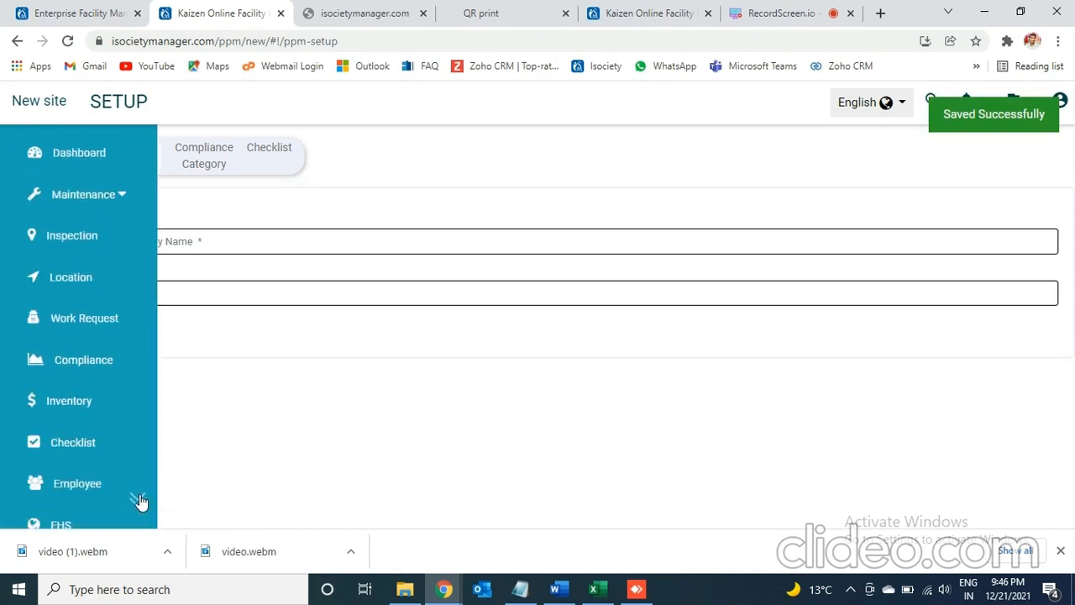
click(107, 200)
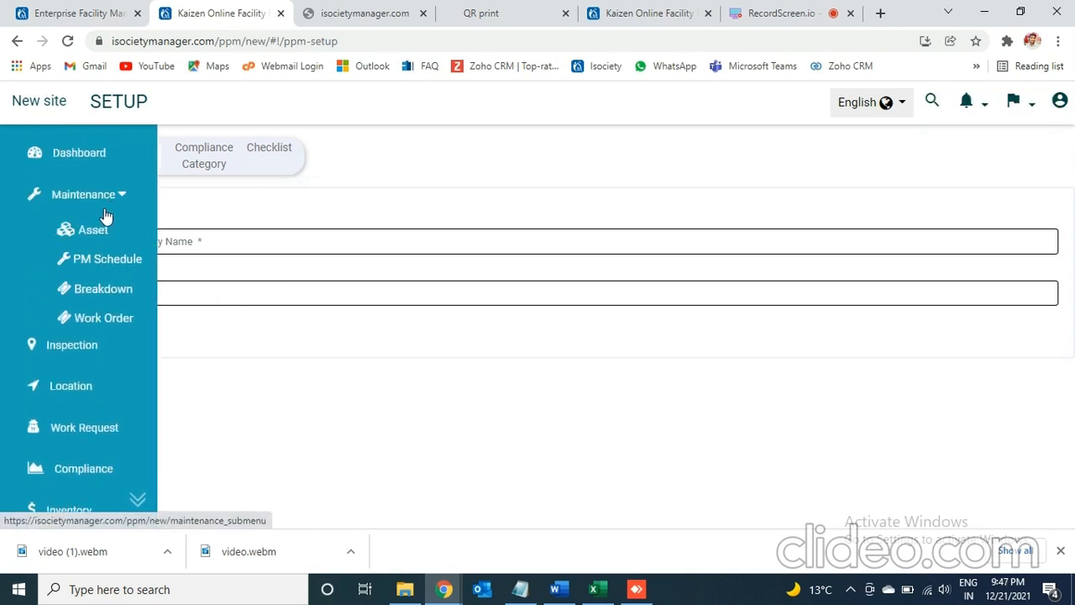
click(99, 261)
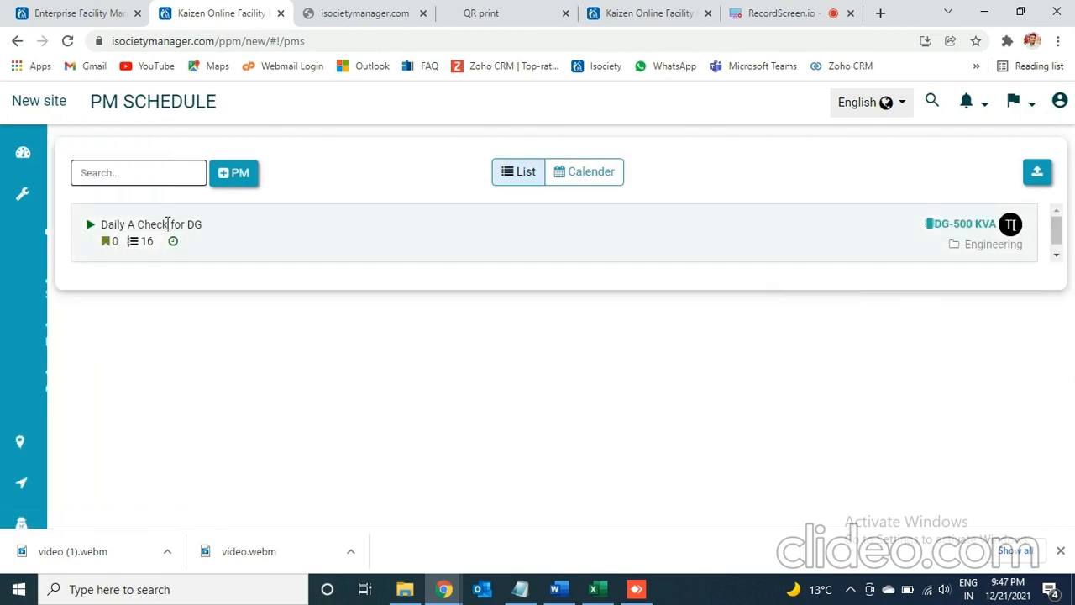
click(167, 224)
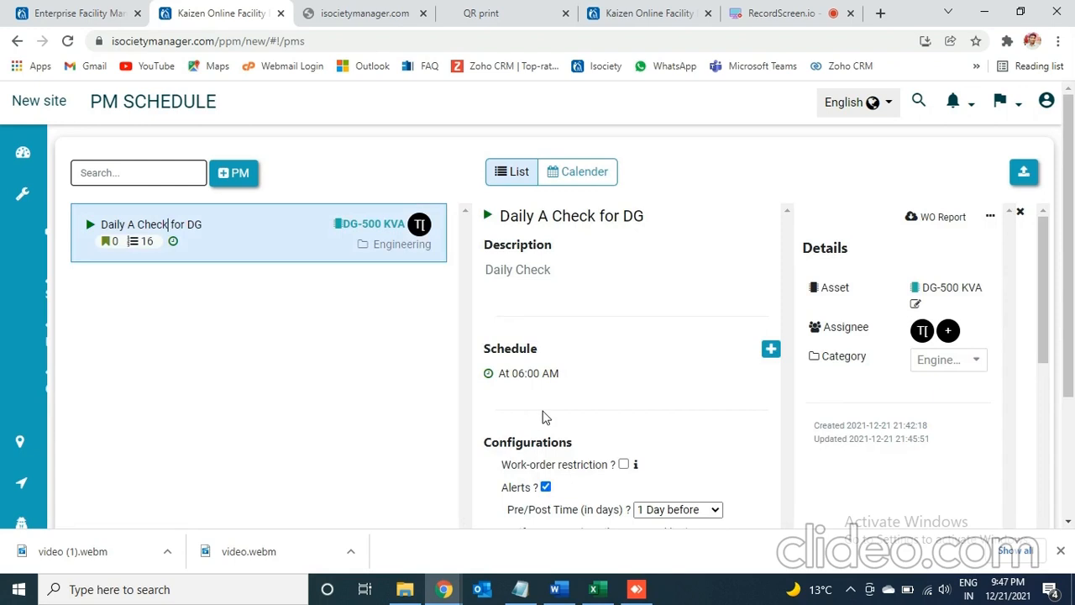
- Remove the assigned technician from Daily A Check for DG and look through its checklist items
click(935, 337)
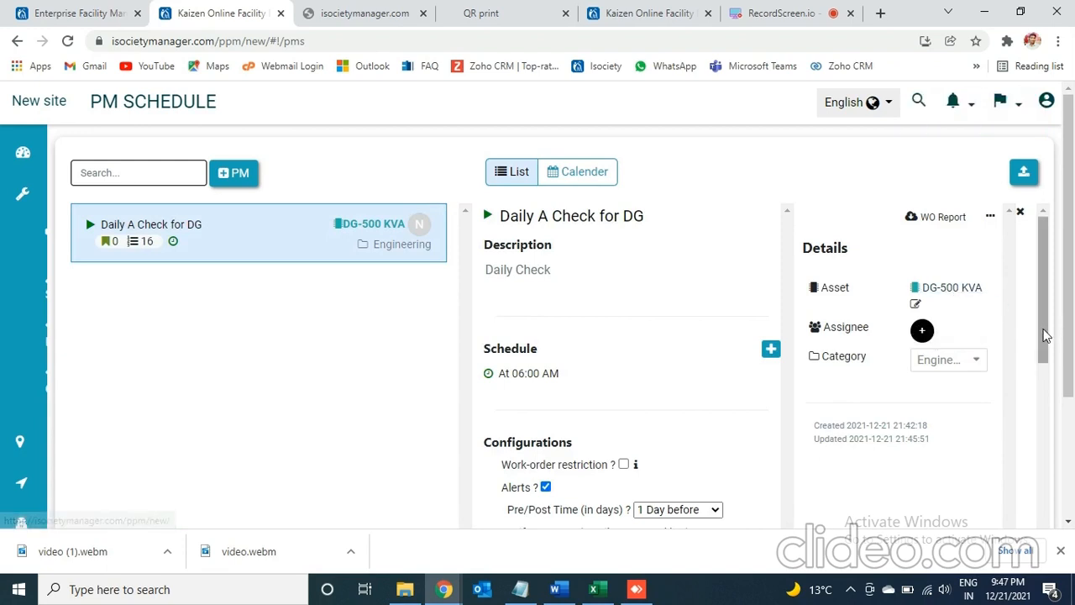
drag(1045, 331, 1039, 550)
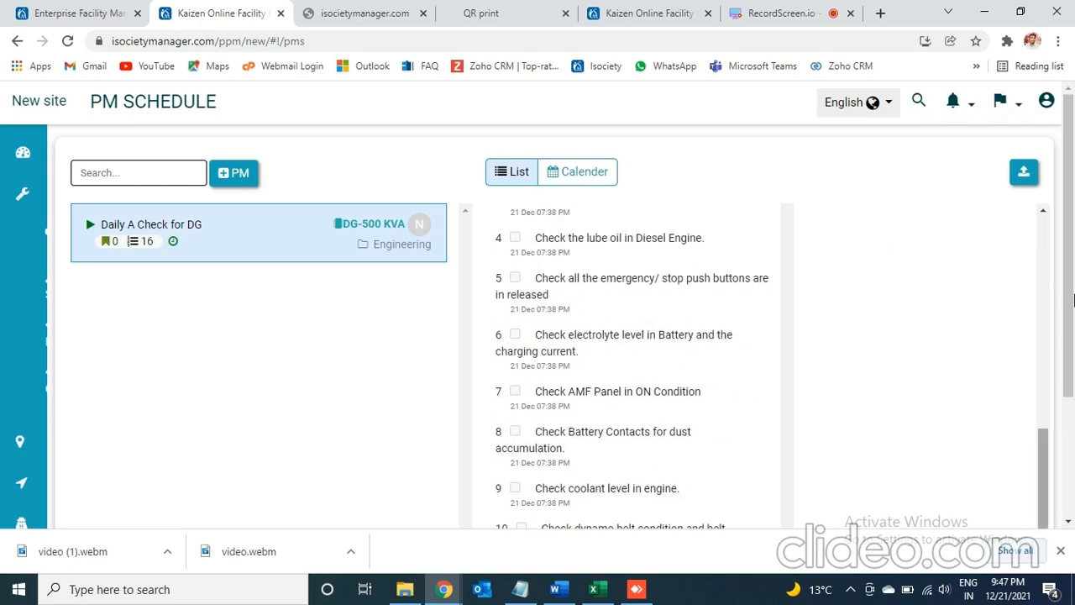
drag(1072, 292, 1043, 448)
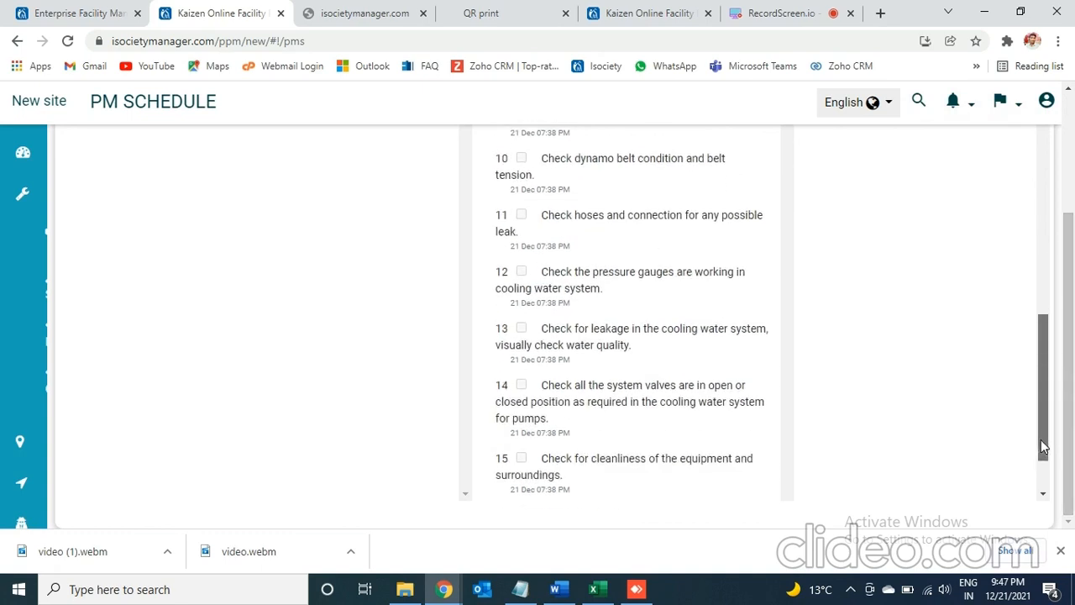
click(781, 13)
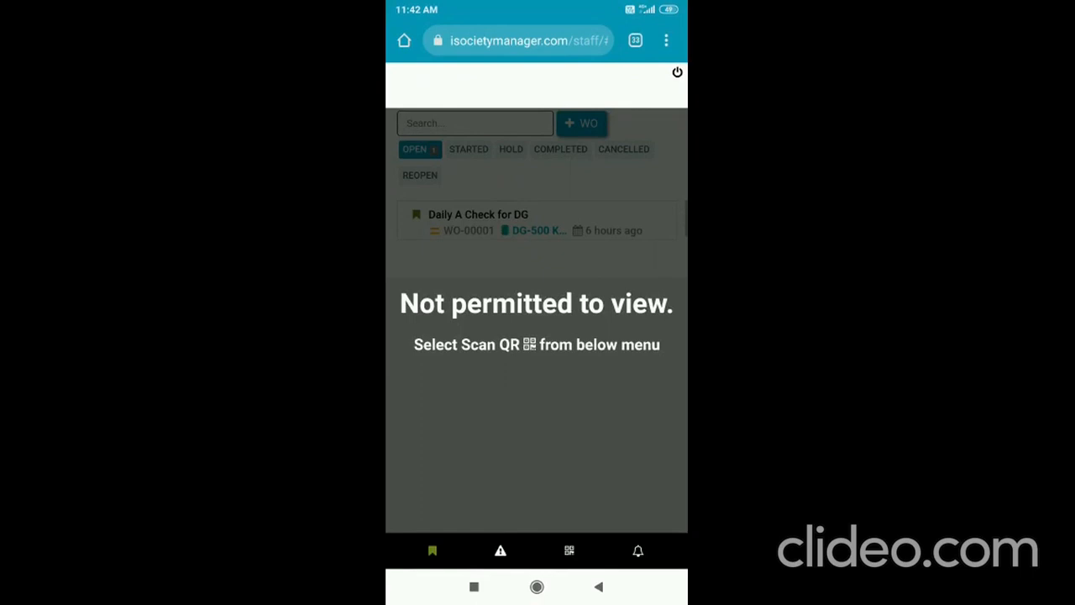
- On the mobile staff site, scan the DG-500 KVA asset's QR code and open its Daily A Check for DG work order
click(570, 551)
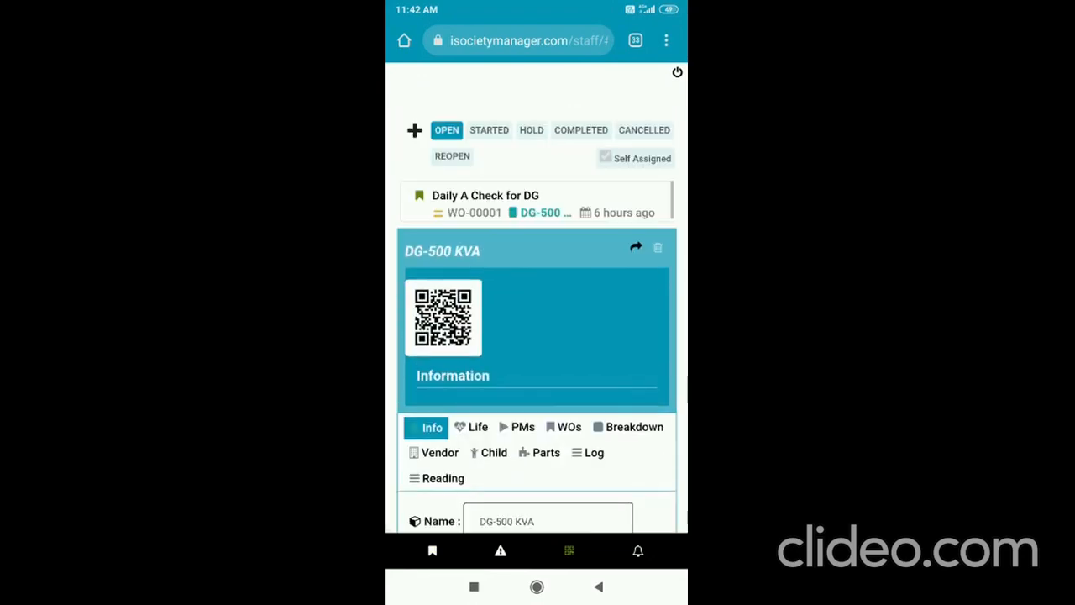
click(485, 201)
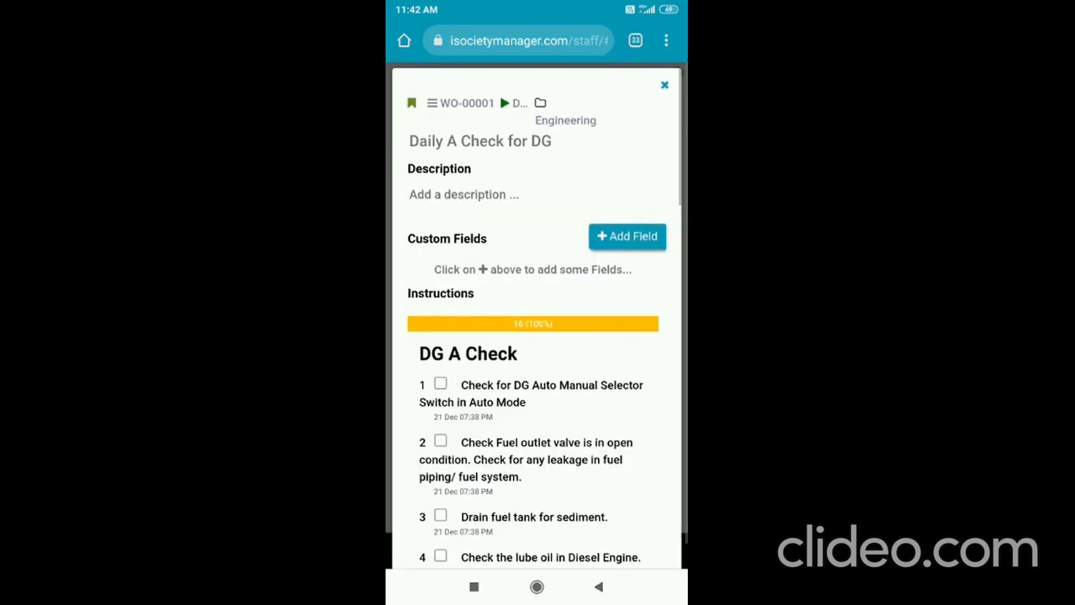
- Tick off instructions 1 to 15 of the DG A Check checklist in the work order
scroll(538, 336, down, 2)
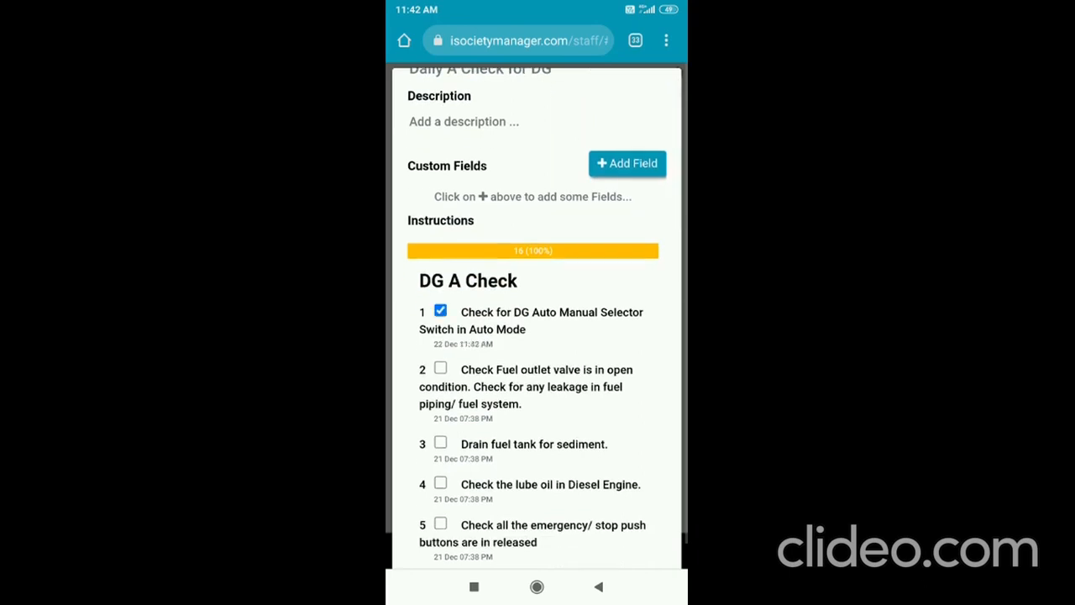
click(440, 368)
scroll(537, 336, down, 2)
click(440, 362)
click(440, 403)
scroll(538, 336, down, 2)
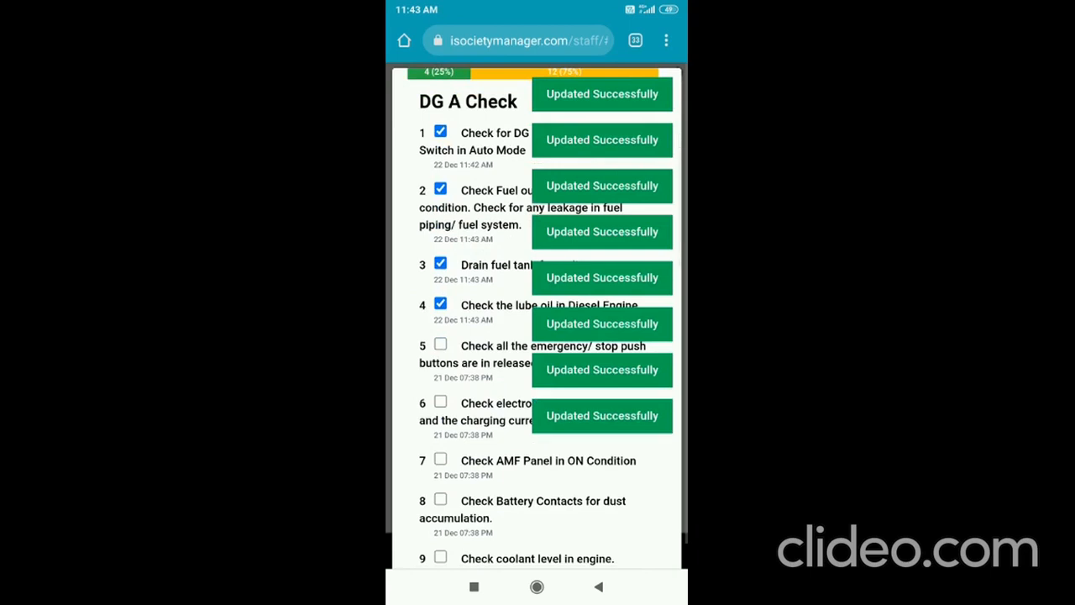
click(440, 402)
scroll(538, 336, down, 1)
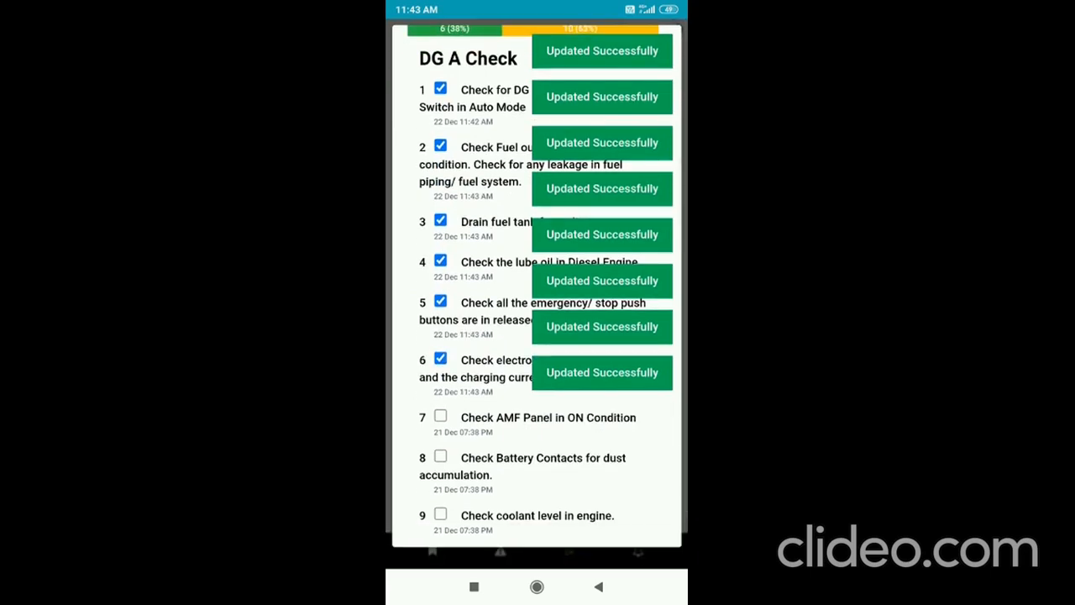
click(440, 456)
scroll(537, 336, down, 2)
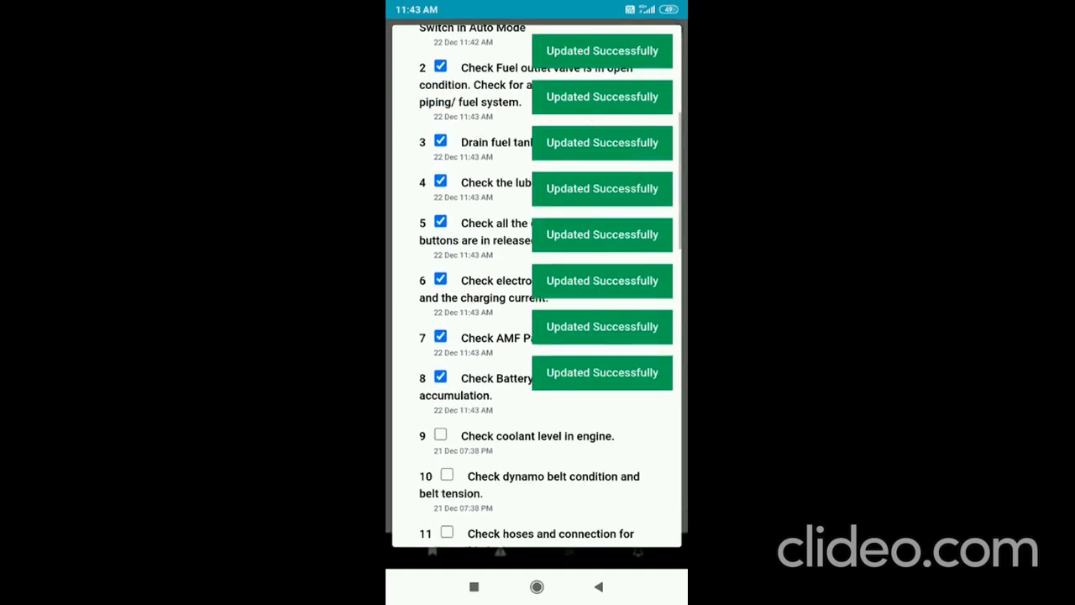
click(440, 434)
click(447, 474)
scroll(537, 336, down, 2)
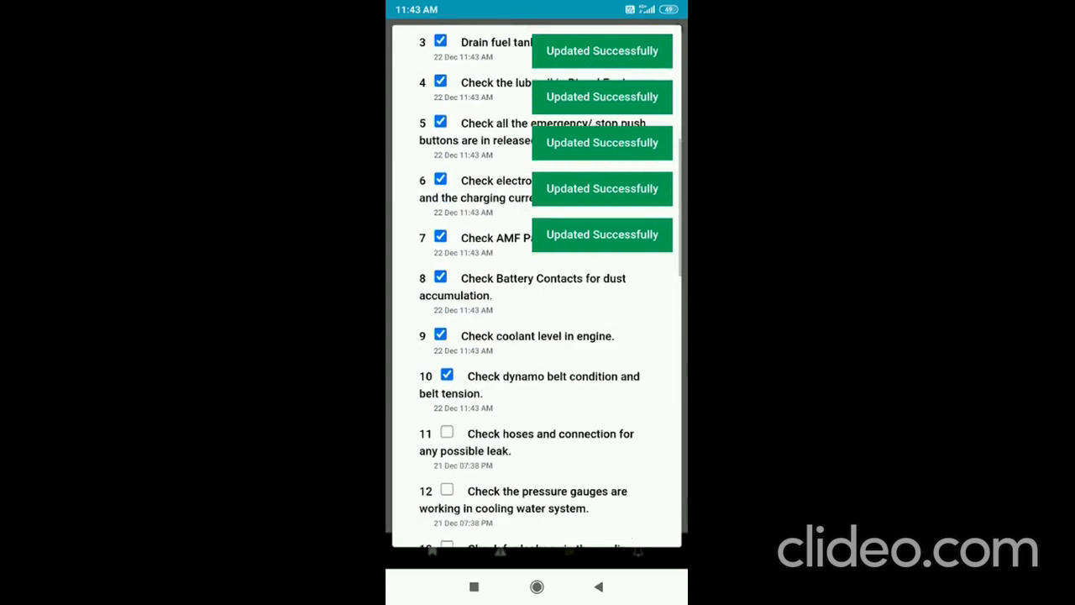
click(447, 433)
click(447, 490)
scroll(538, 336, down, 3)
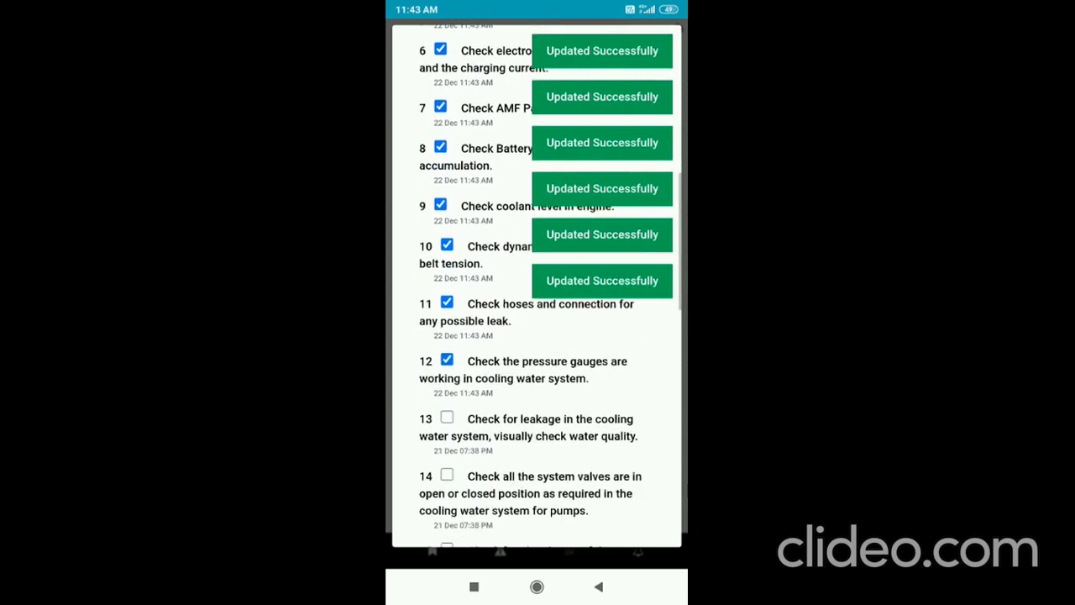
click(447, 418)
click(447, 475)
scroll(538, 336, down, 2)
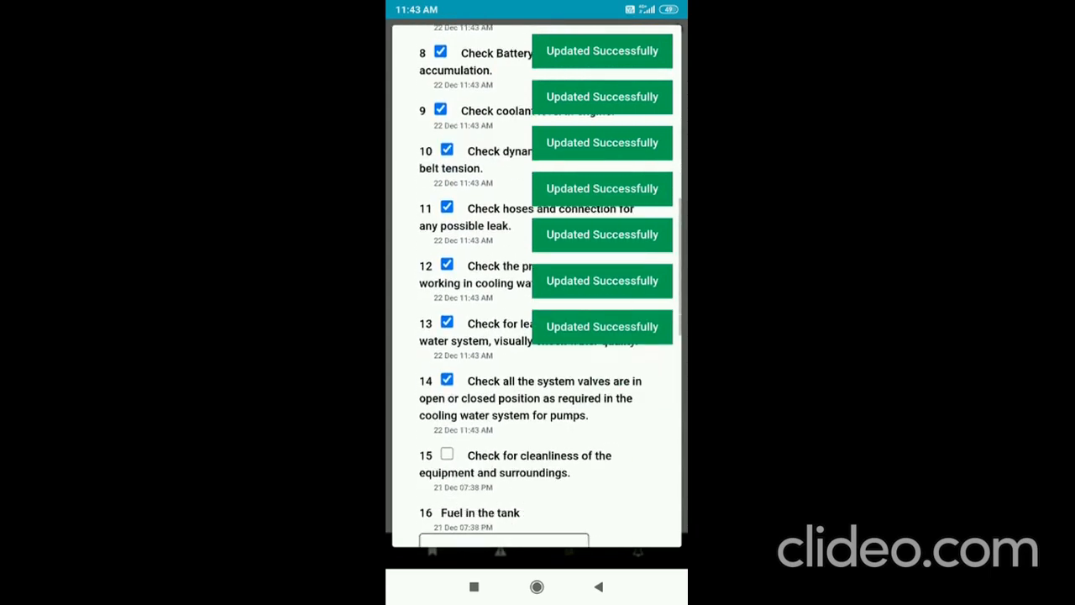
click(447, 454)
- Enter 200 as the Fuel in the tank reading for instruction 16
scroll(538, 336, down, 2)
click(504, 468)
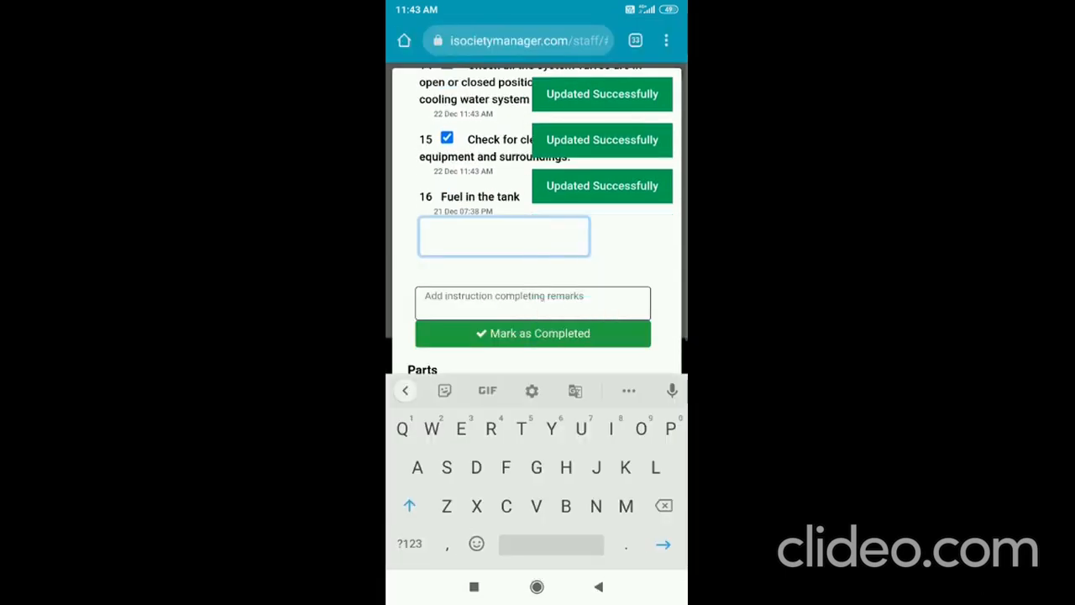
text(200)
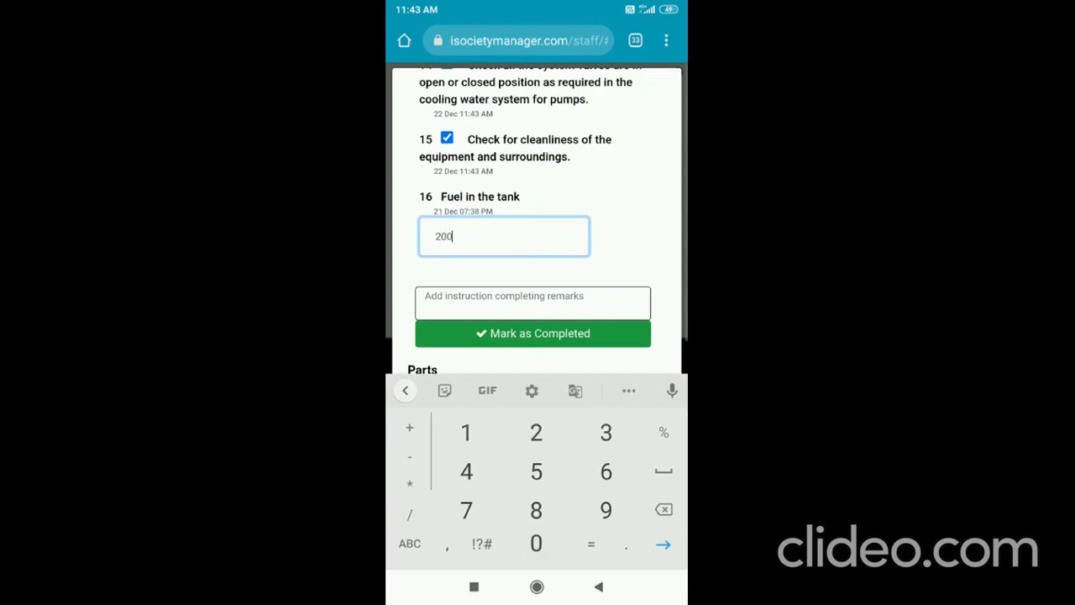
- Add the completing remark "Seems okay", mark the instructions as completed and review the checklist
click(533, 304)
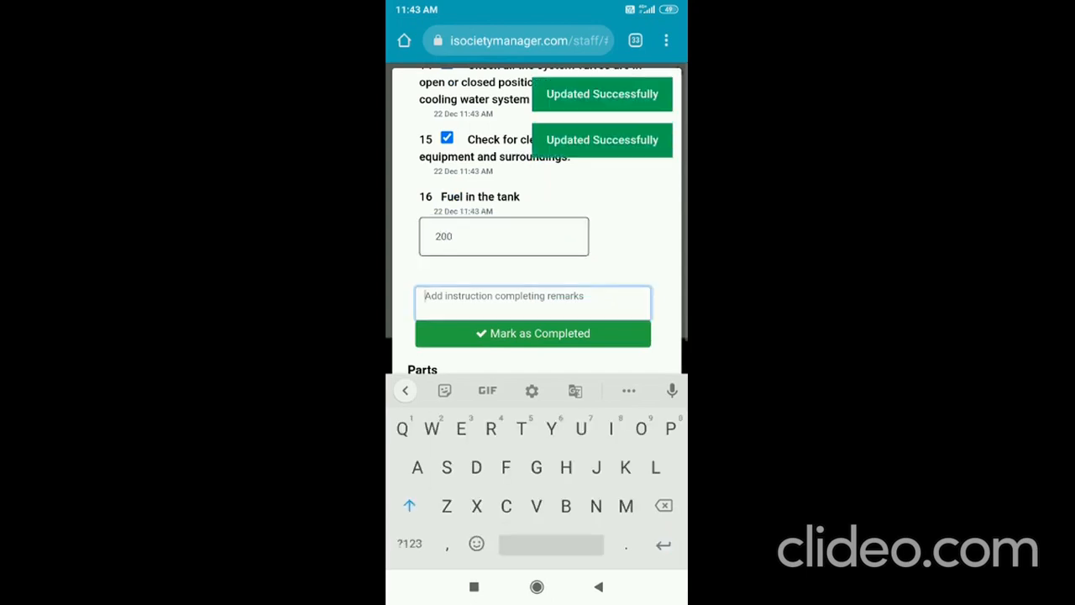
text(Seems okay)
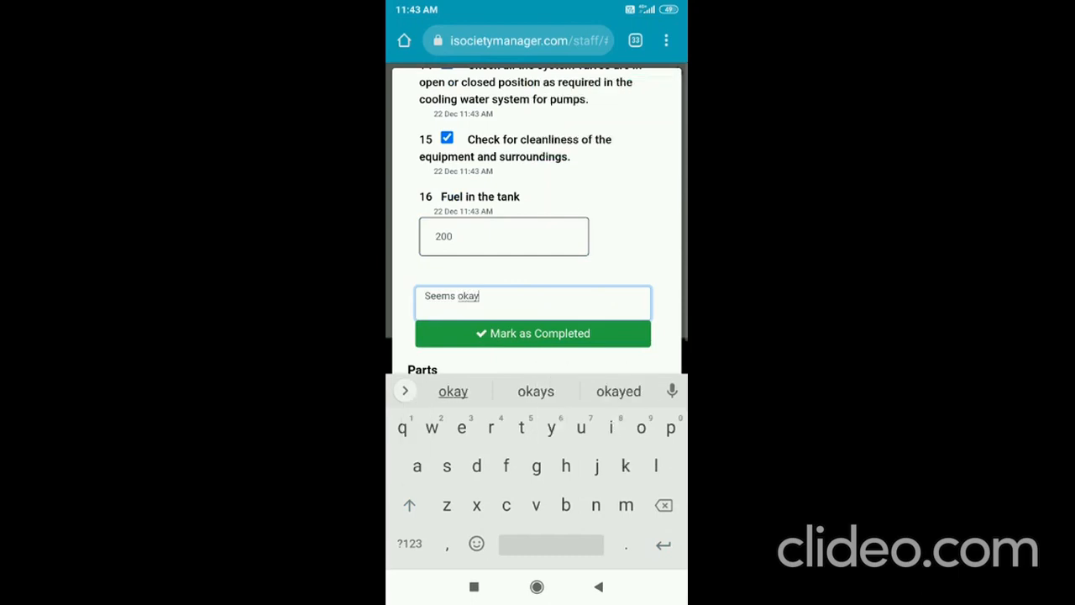
click(532, 333)
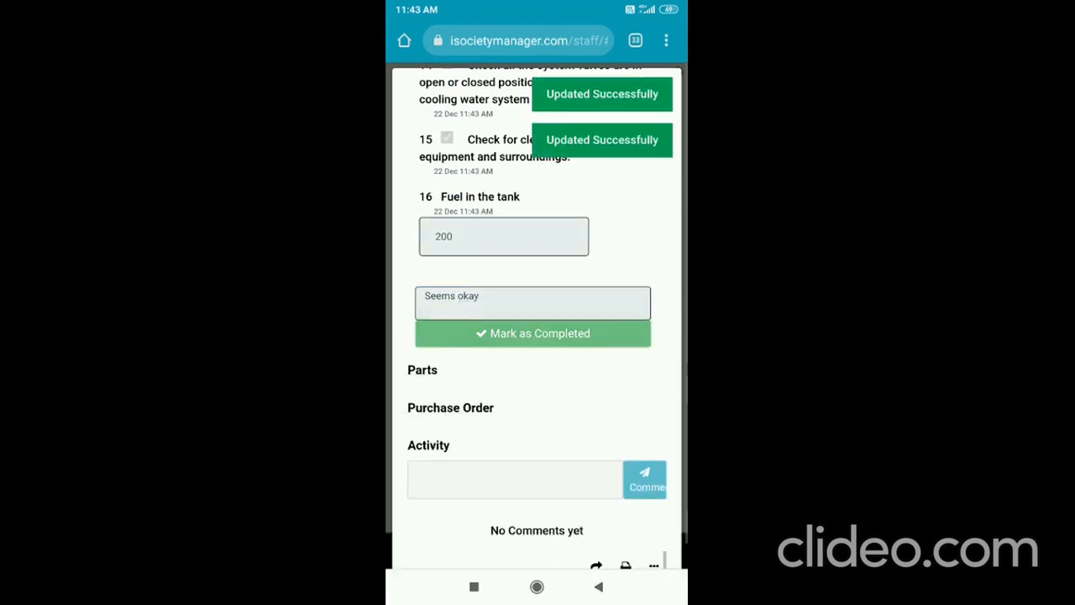
scroll(536, 318, up, 10)
scroll(536, 318, up, 4)
scroll(536, 318, down, 4)
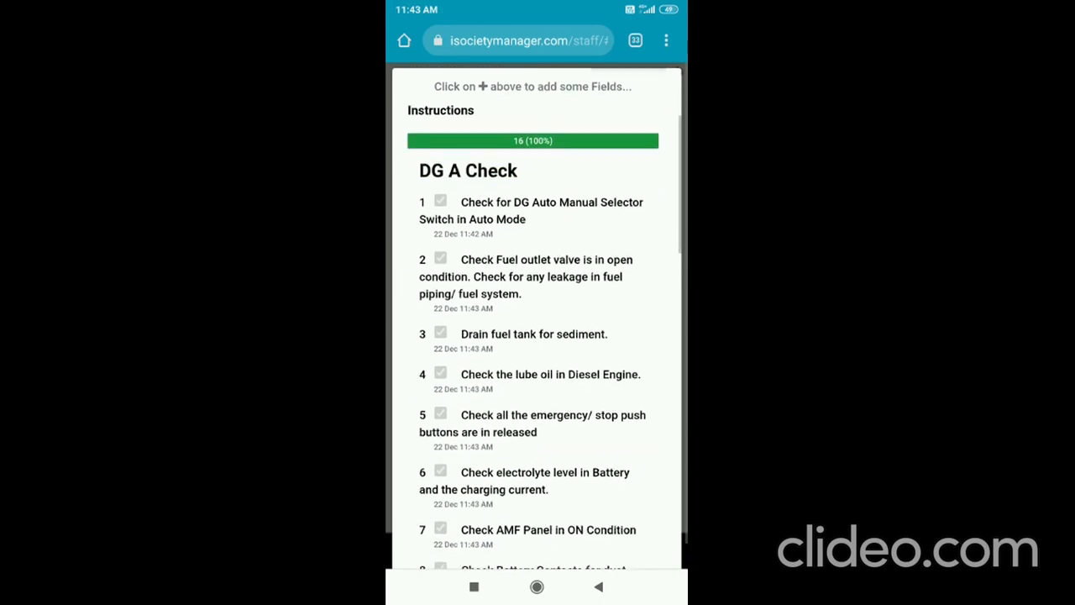